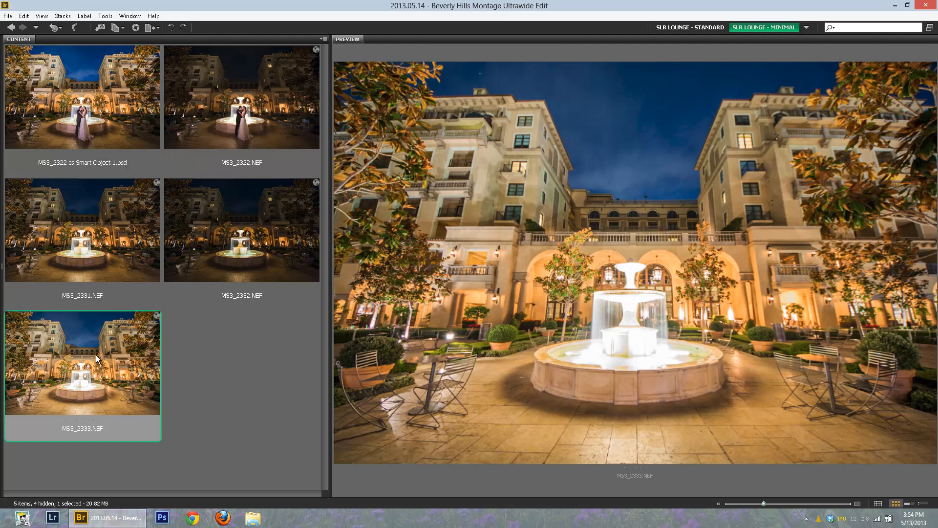
Step: Compare the bracketed fountain exposures, the couple shot and the finished composite, checking the camera settings in their metadata
click(97, 360)
double_click(1, 279)
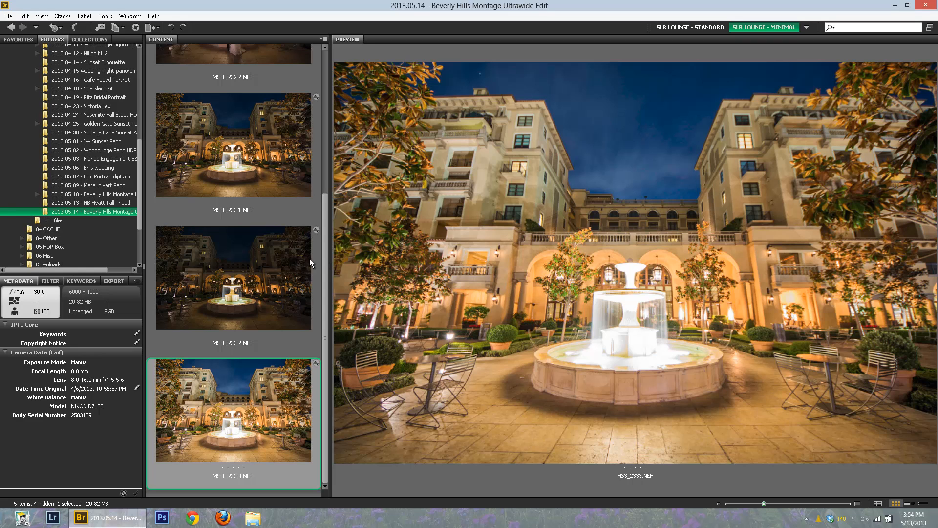
drag(327, 254, 327, 189)
click(234, 112)
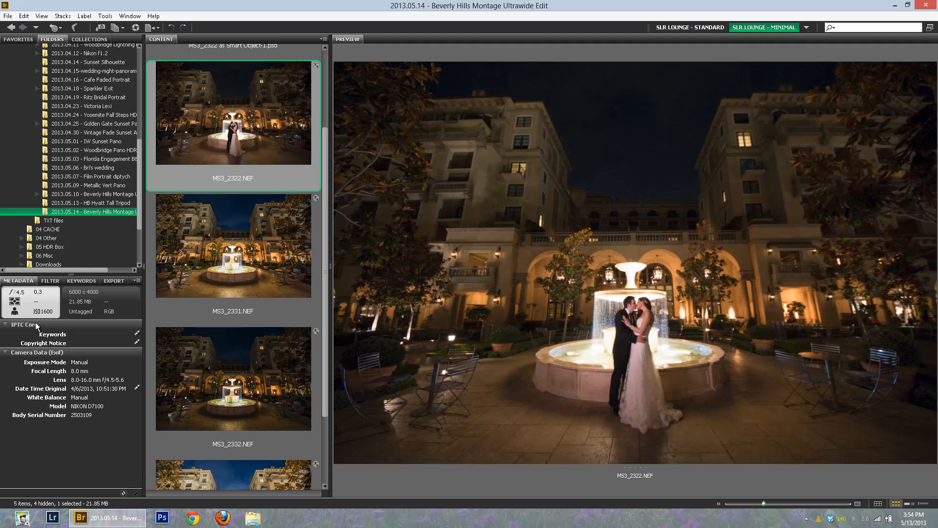
scroll(253, 391, down, 2)
click(257, 404)
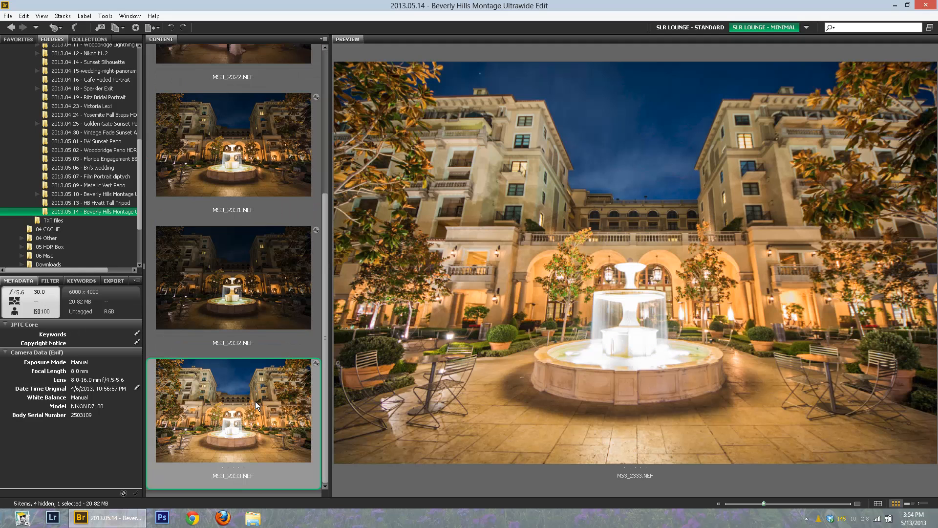
scroll(257, 321, up, 3)
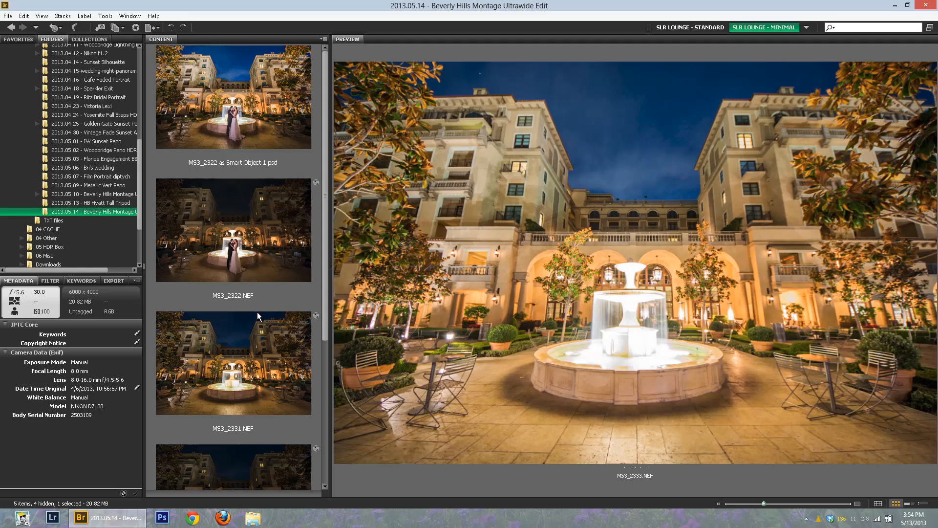
click(244, 114)
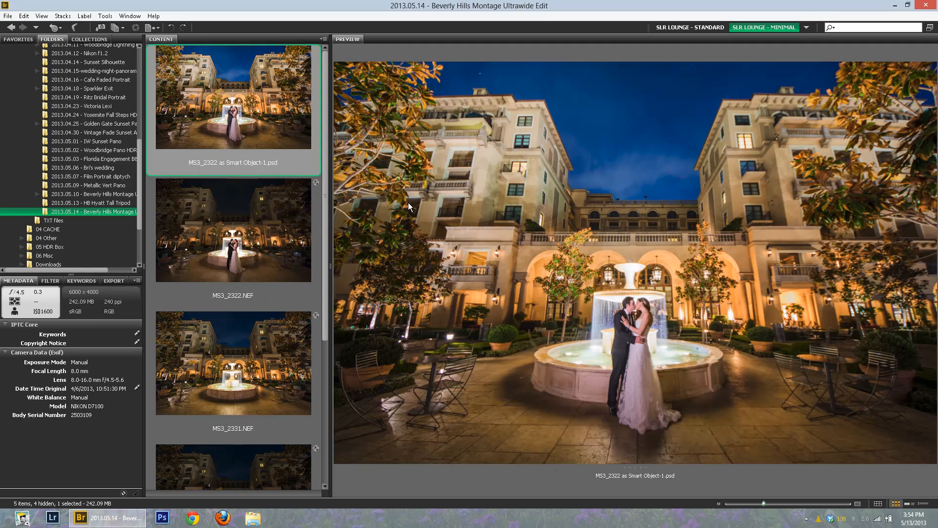
click(265, 240)
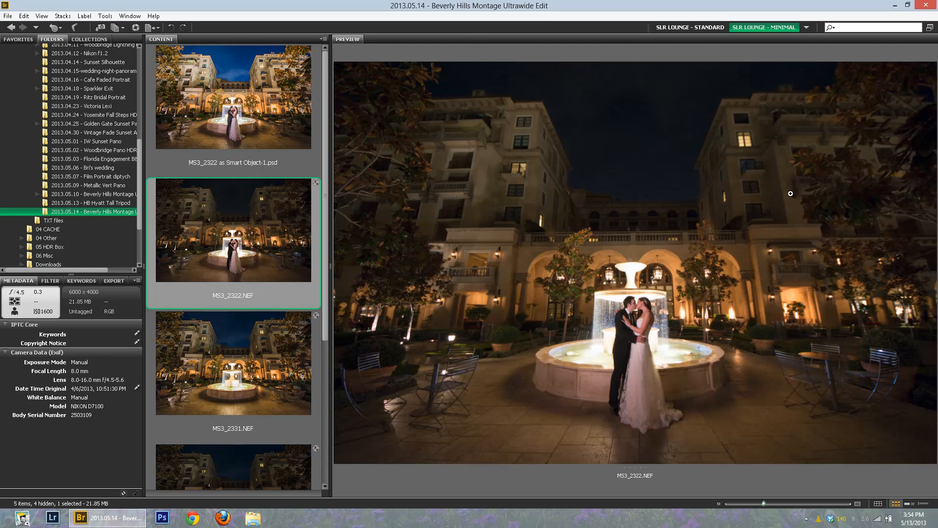
double_click(143, 247)
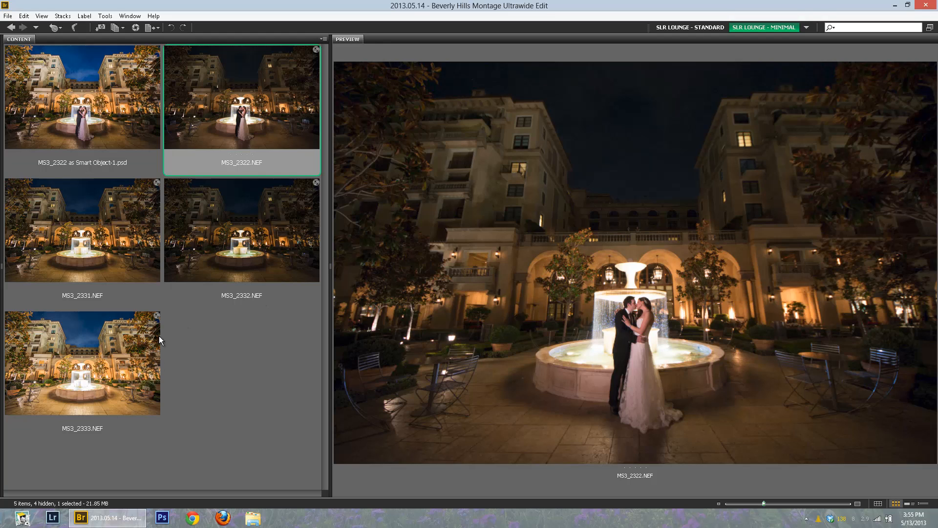
Step: Open MS3_2322.NEF and MS3_2333.NEF together in Camera Raw and fit the image in the view
ctrl+click(105, 365)
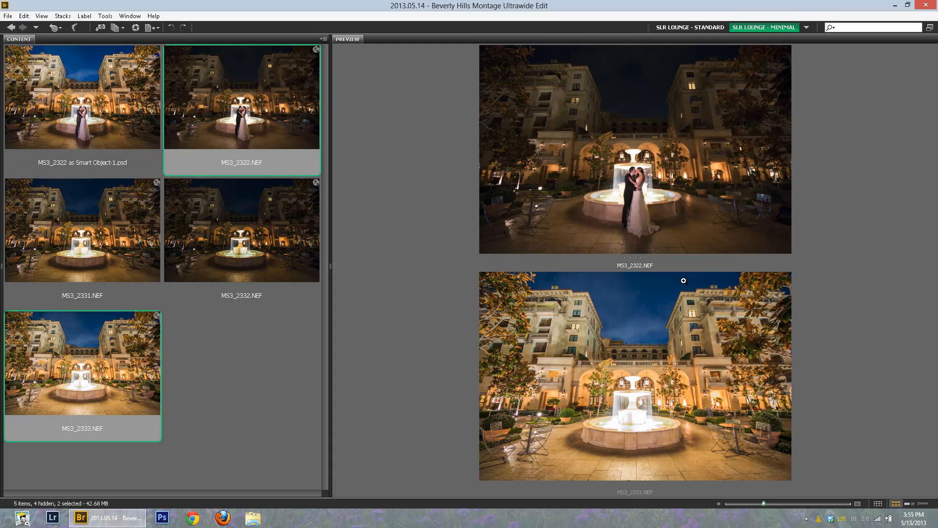
double_click(261, 108)
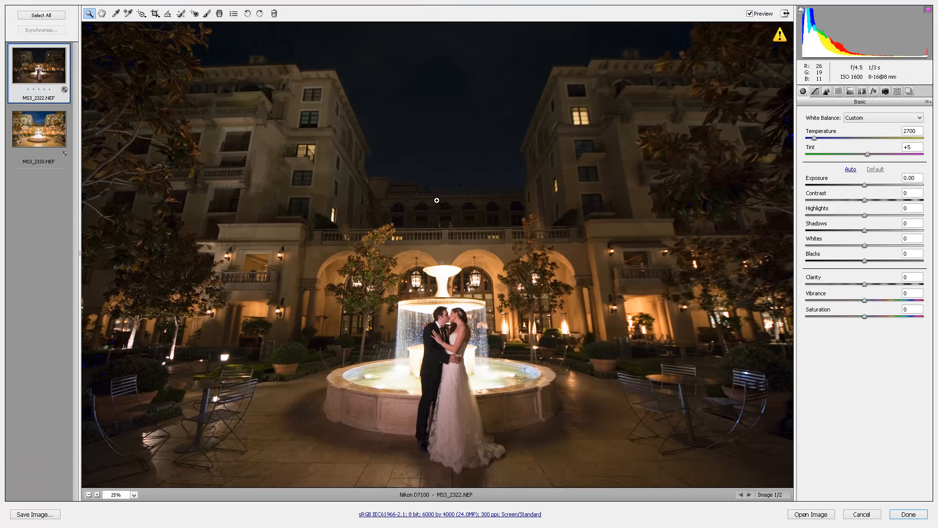
double_click(102, 13)
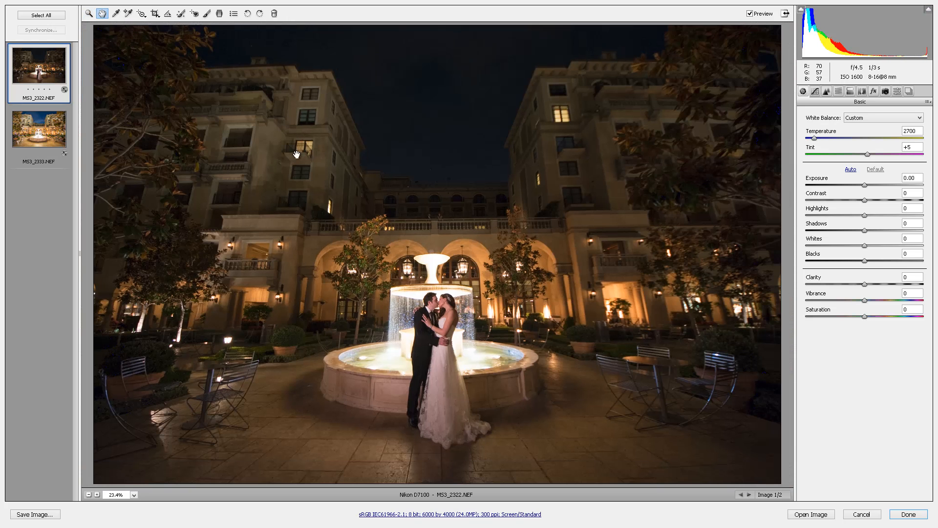
Step: Reset both MS3_2333.NEF and MS3_2322.NEF to the Camera Raw Defaults
click(31, 145)
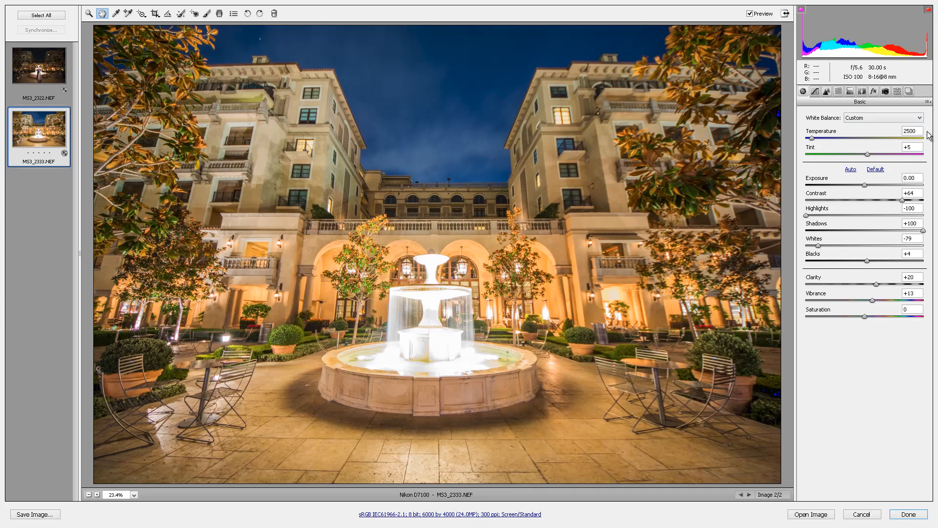
click(927, 101)
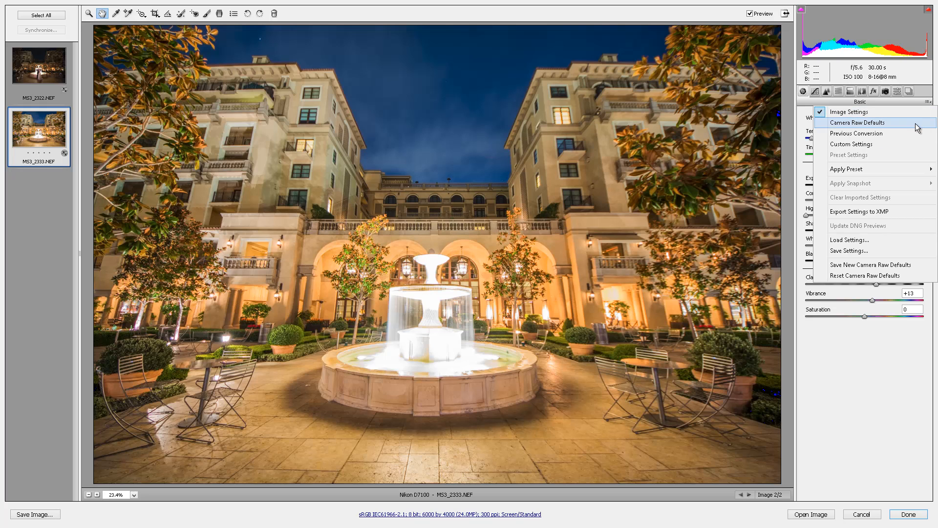
click(917, 123)
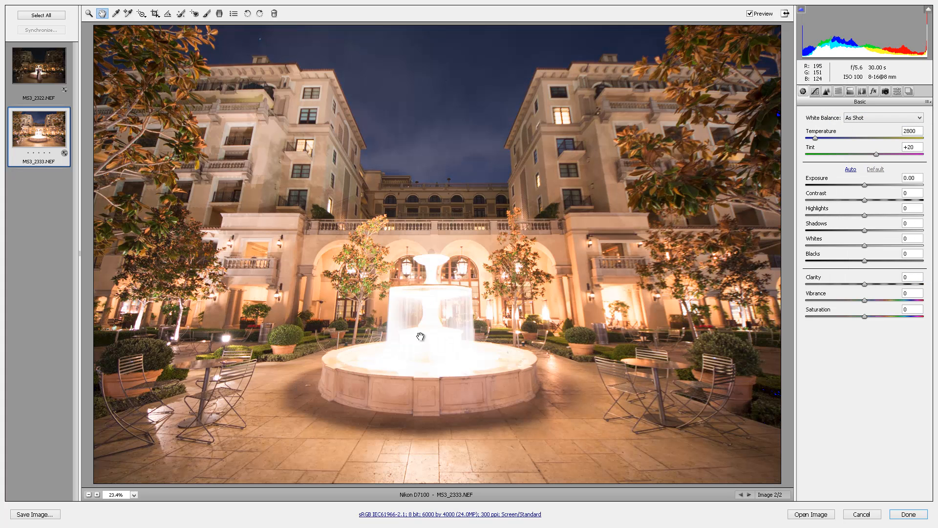
click(55, 80)
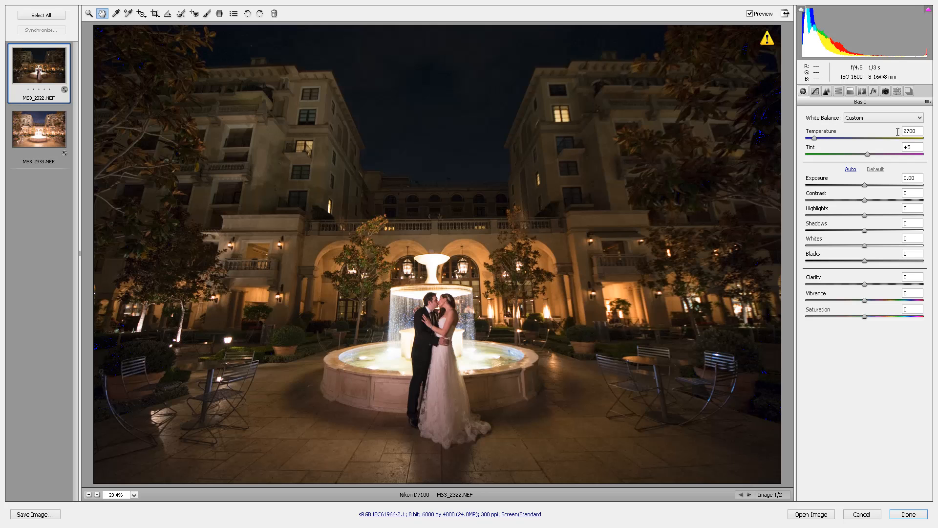
click(927, 101)
click(854, 124)
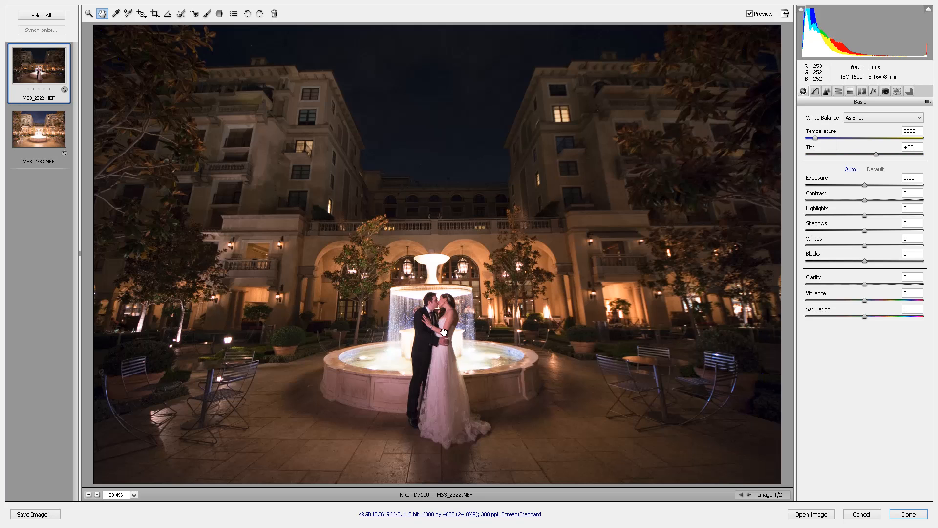
Step: Lower the tint of the couple photo MS3_2322.NEF to about +5
click(877, 154)
drag(878, 152, 872, 153)
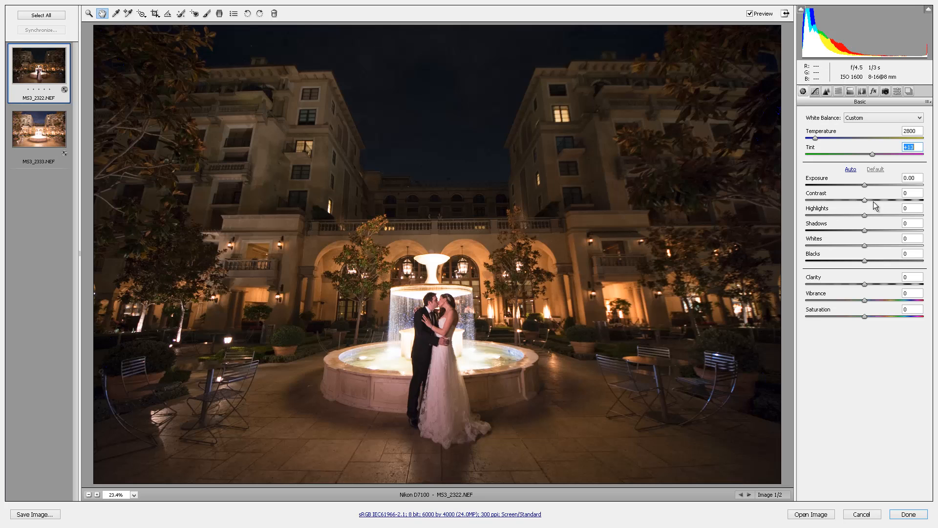
key(Down)
key(Down)
key(Down)
key(Down)
key(Down)
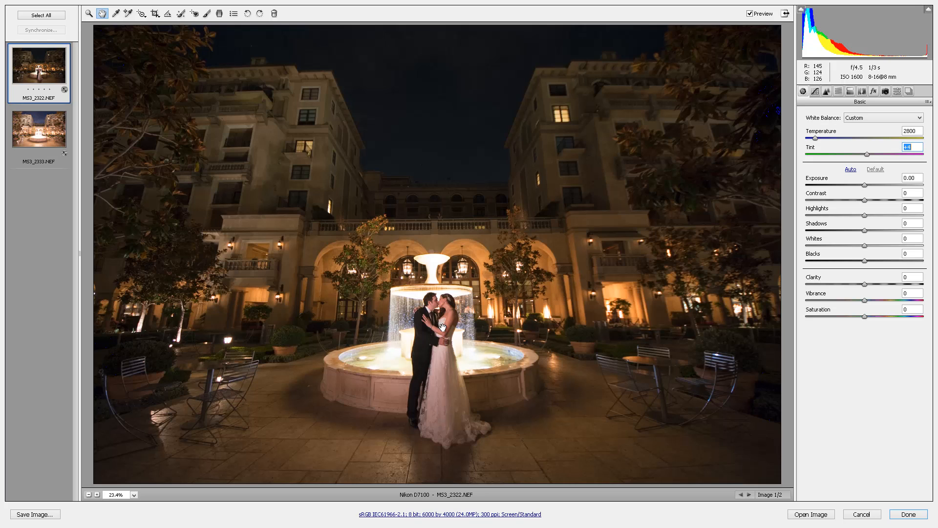
Step: Fine-tune the white balance temperature of the couple photo to 2650
click(918, 131)
key(Down)
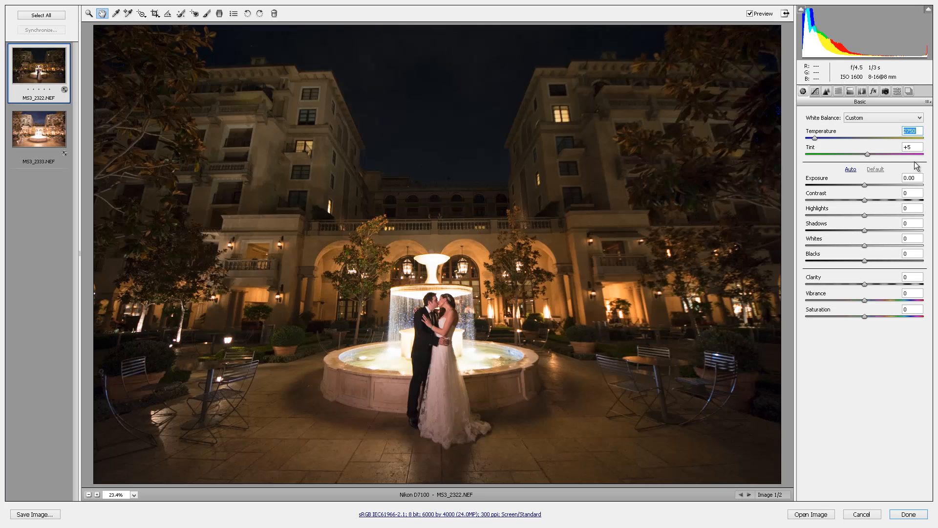
key(Down)
key(Down)
key(Down)
key(Up)
key(Up)
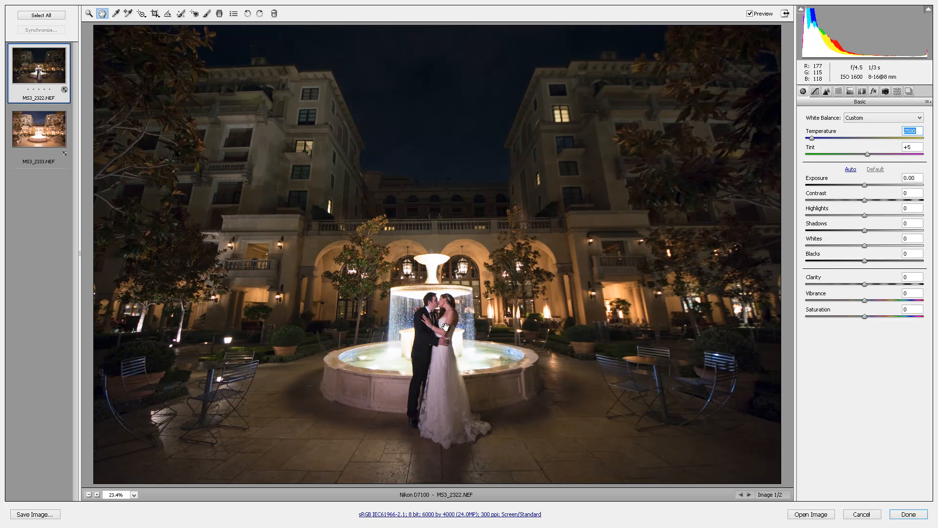
key(Up)
key(Up)
key(Up)
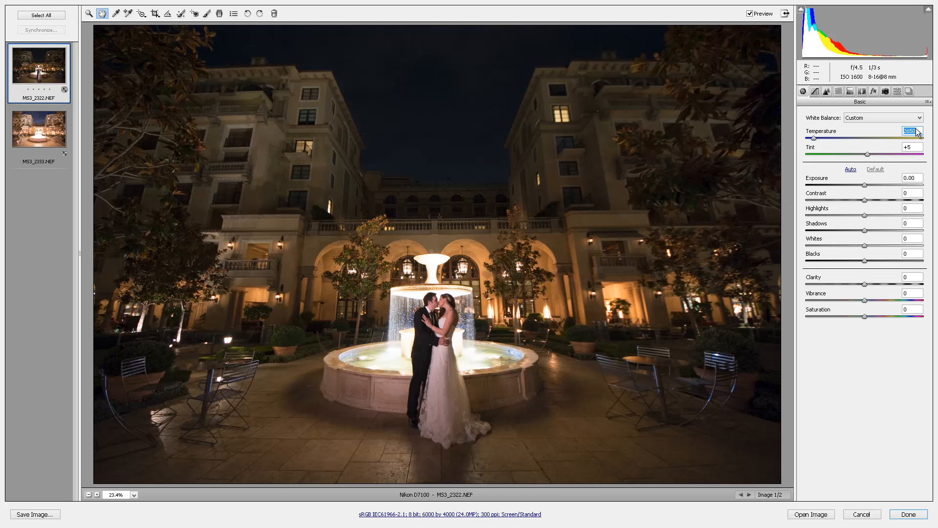
Step: Apply the 111 SP Standard Color preset to the couple photo and review its basic adjustments
click(899, 91)
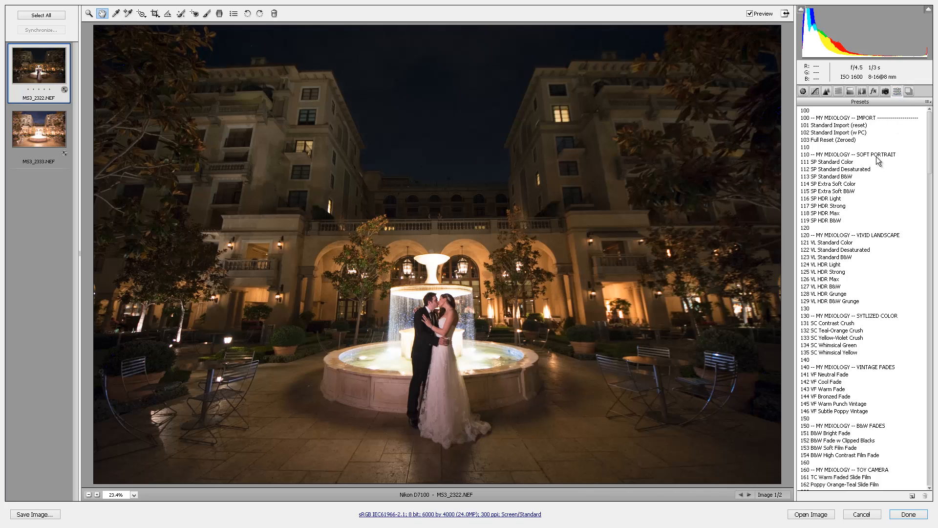
click(840, 163)
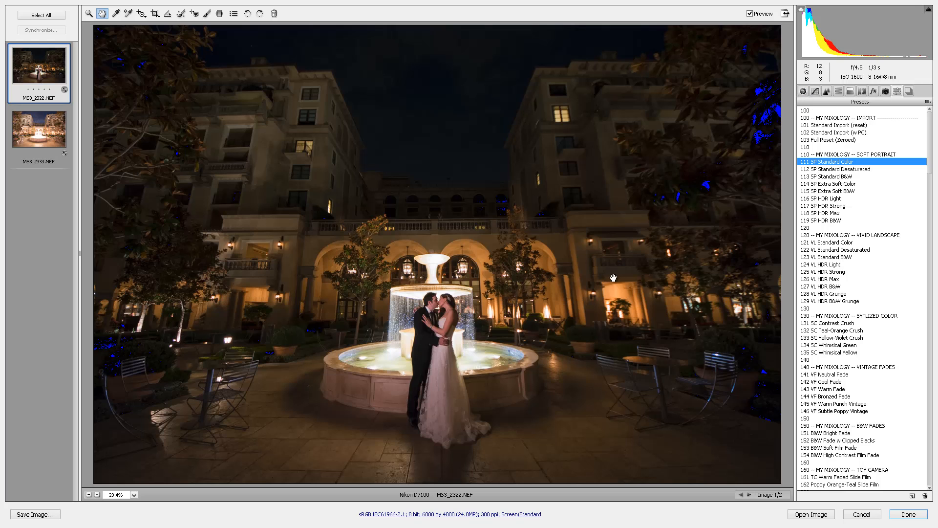
click(803, 92)
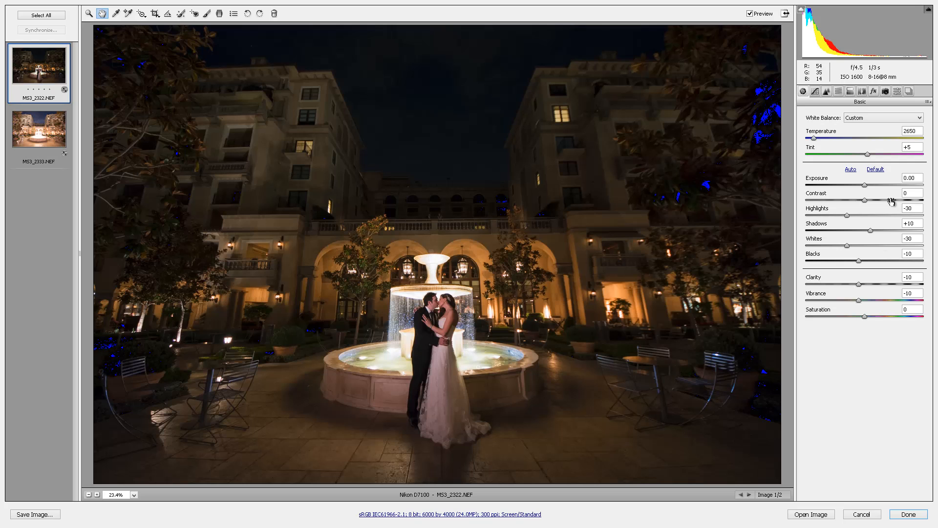
Step: Brighten the couple photo with the 206 Brighten +0,5 exposure preset, trying 207 Brighten +1 for comparison
click(897, 92)
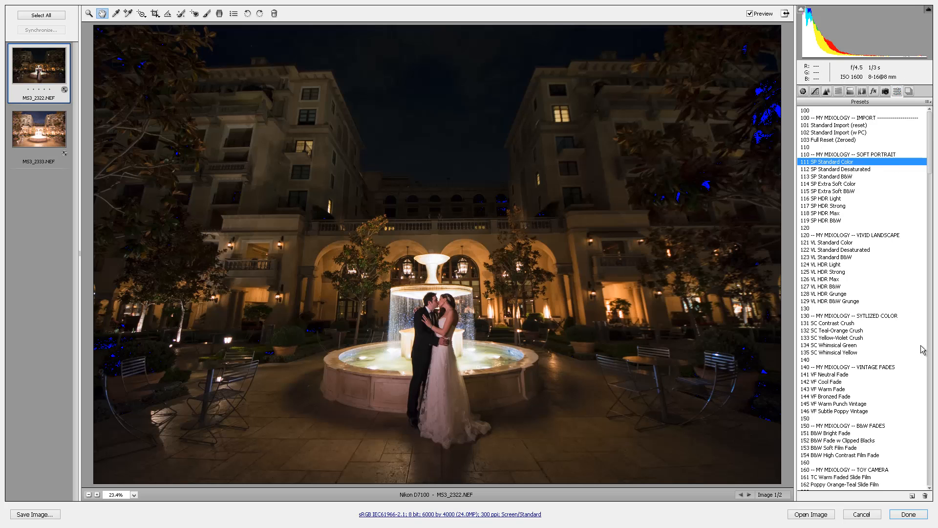
scroll(909, 333, down, 10)
click(855, 346)
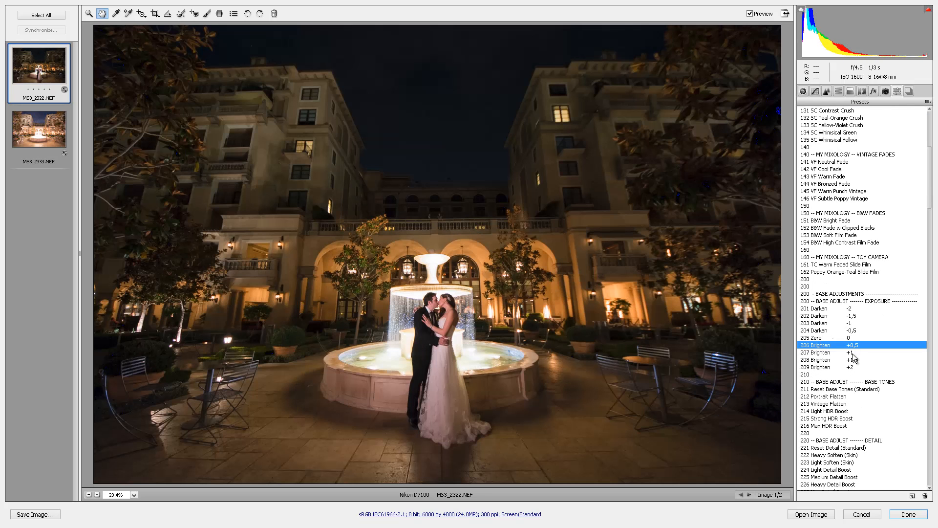
click(853, 352)
click(855, 346)
Step: Raise the couple photo's shadows to +100 and compare it with the long exposure MS3_2333.NEF
click(803, 92)
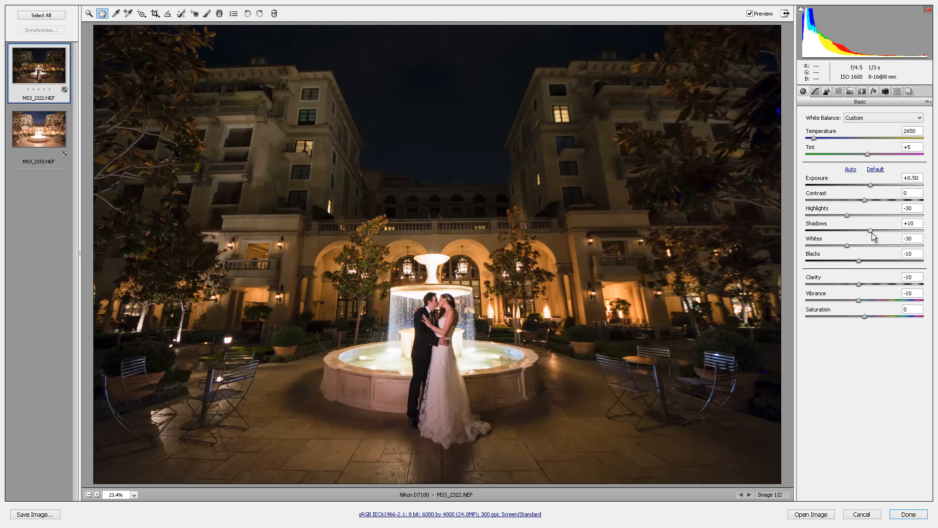
drag(871, 231, 923, 231)
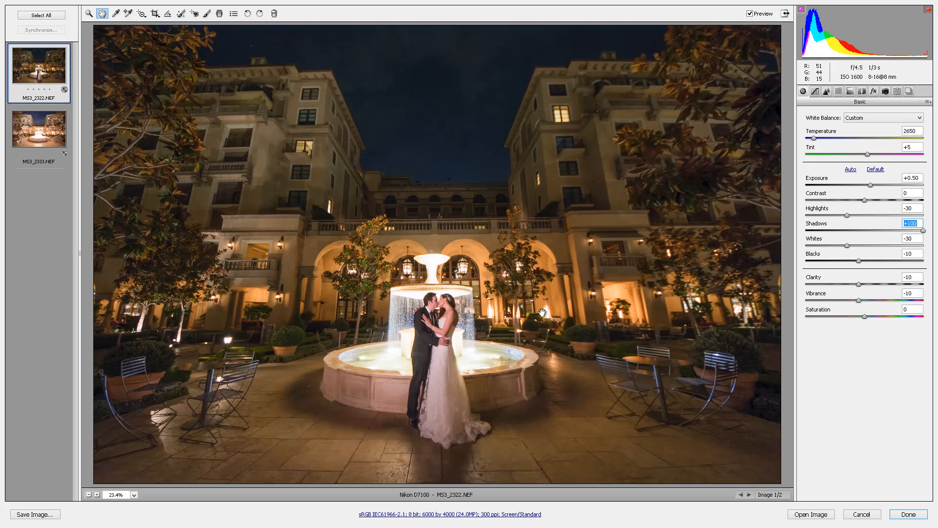
click(44, 130)
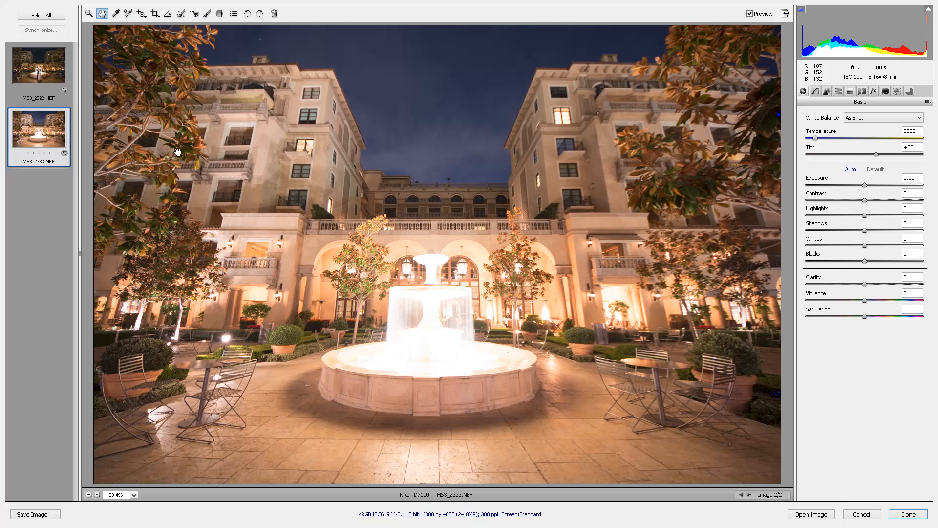
key(Up)
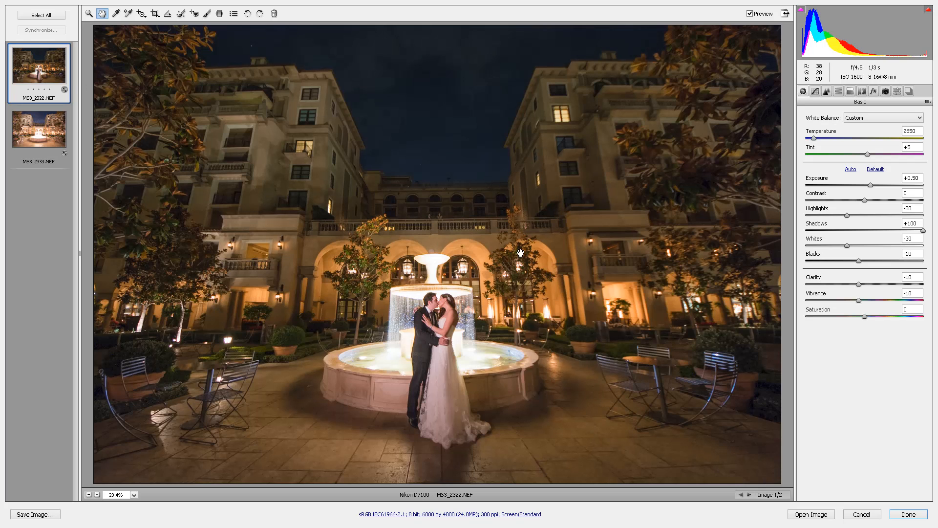
Step: Match the white balance of MS3_2333.NEF to the couple photo with tint +5 and temperature 2650
click(44, 139)
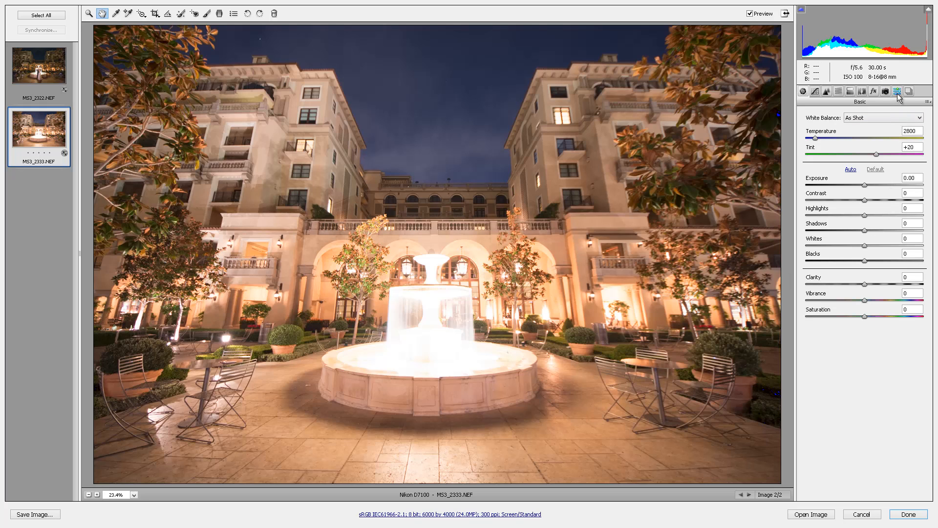
click(912, 147)
key(Down)
key(Down)
key(Down)
text(5)
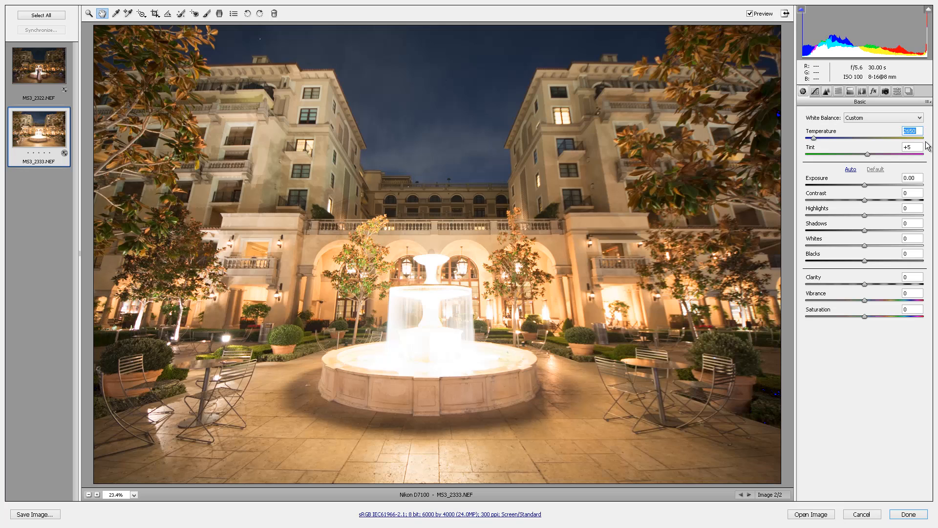
Step: Try the VL HDR Strong and VL HDR Light presets on MS3_2333.NEF, settling on 121 VL Standard Color
click(897, 92)
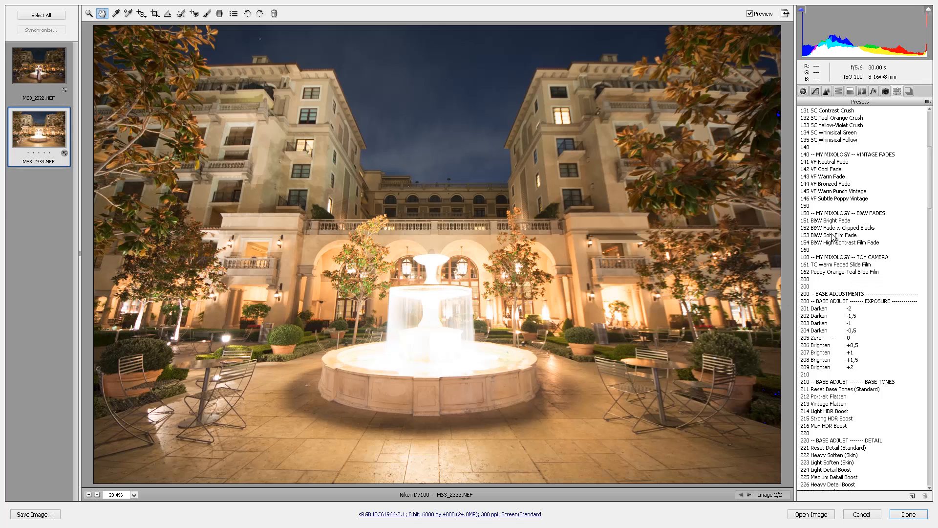
scroll(845, 193, up, 10)
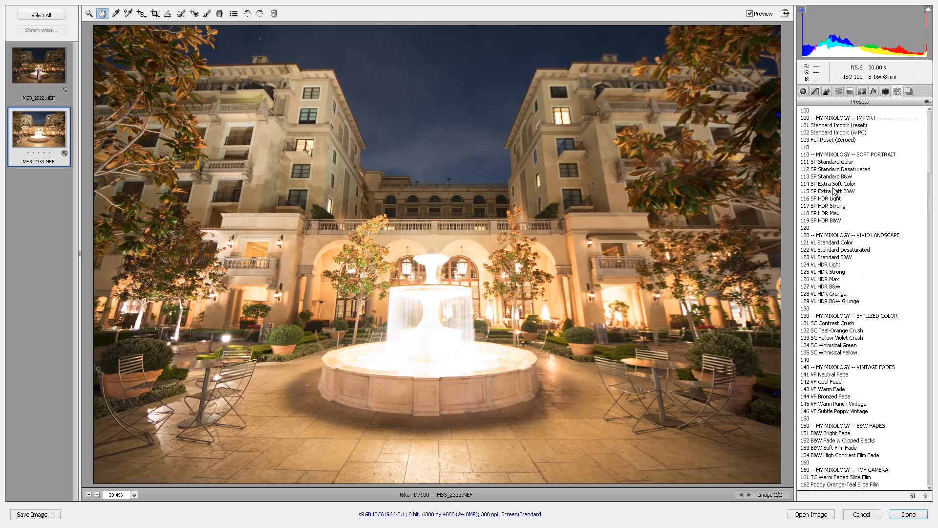
click(834, 272)
click(834, 265)
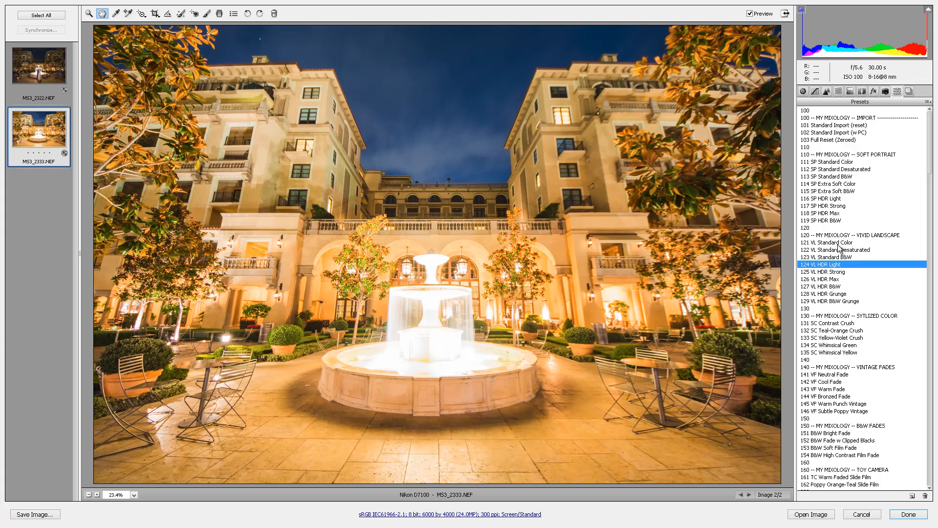
click(838, 243)
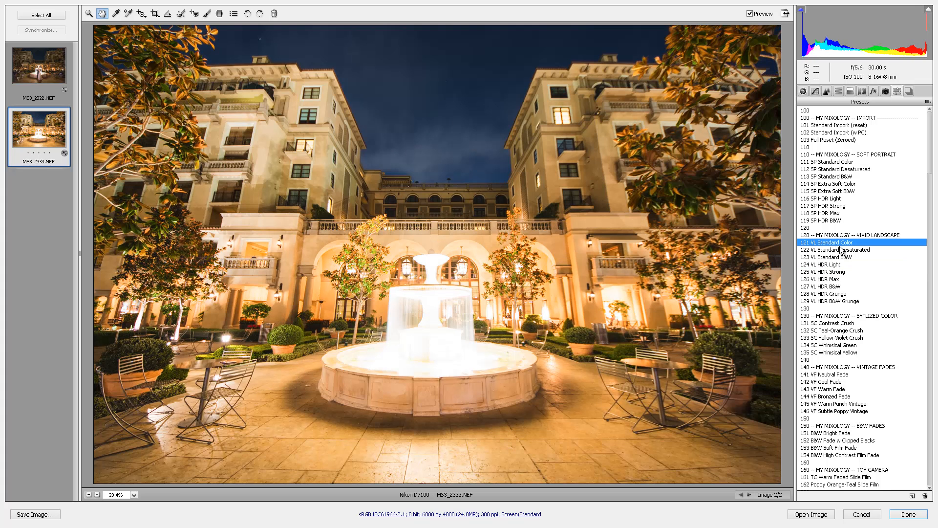
Step: Set the long exposure's highlights to -100, whites to -79 and shadows to +100, comparing it with the couple photo
click(803, 91)
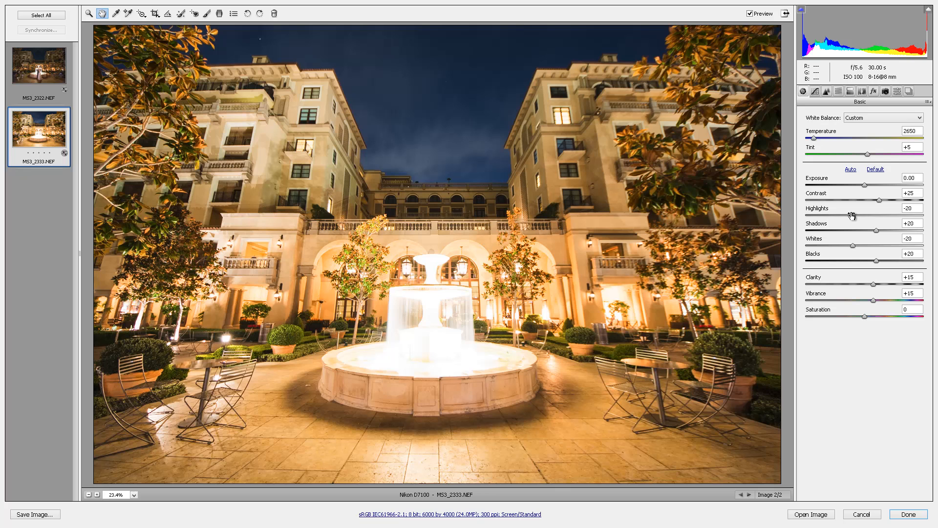
drag(852, 215, 748, 215)
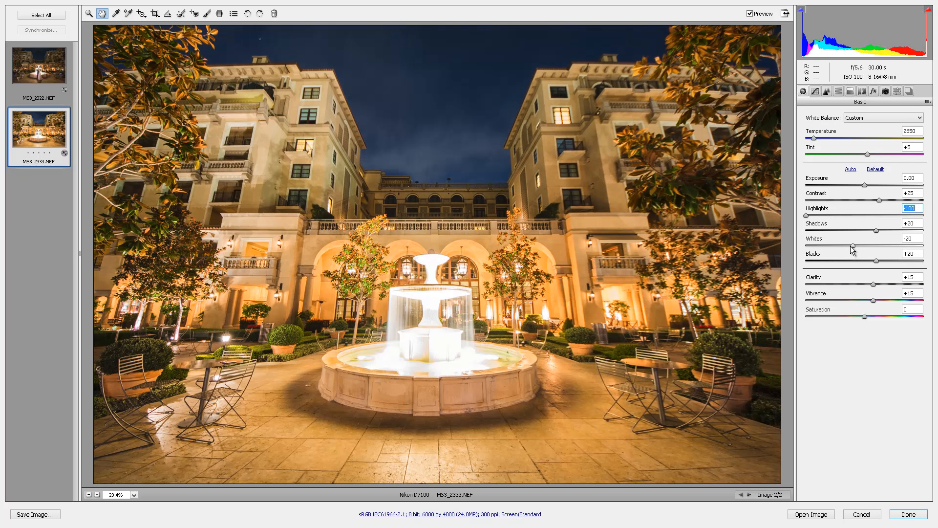
drag(852, 246, 819, 246)
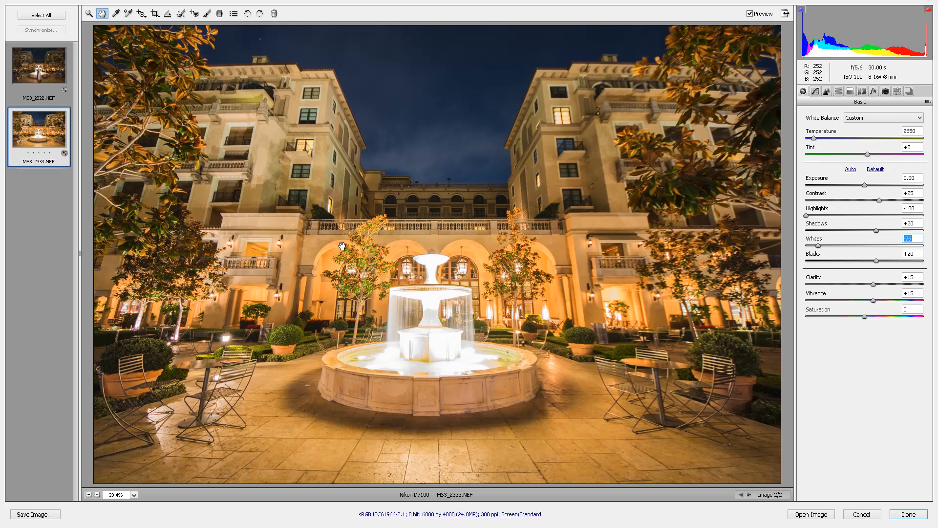
click(28, 82)
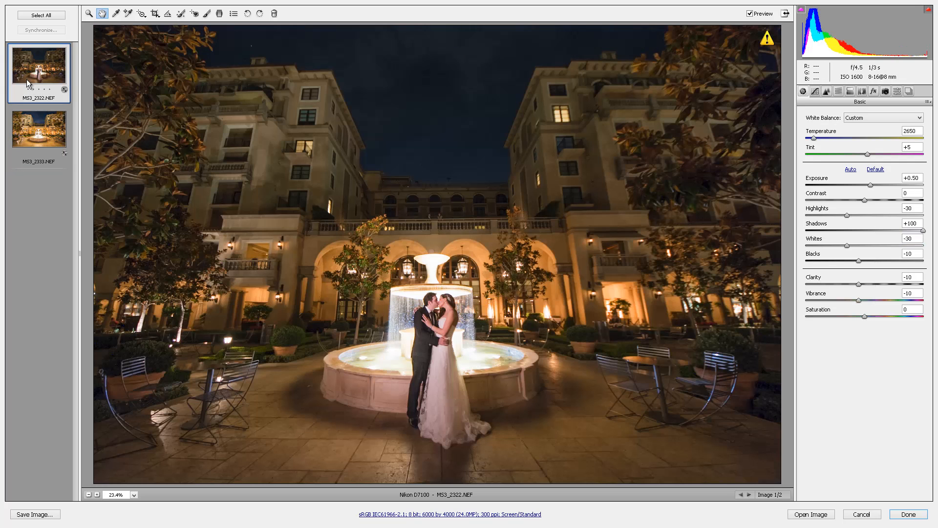
click(34, 135)
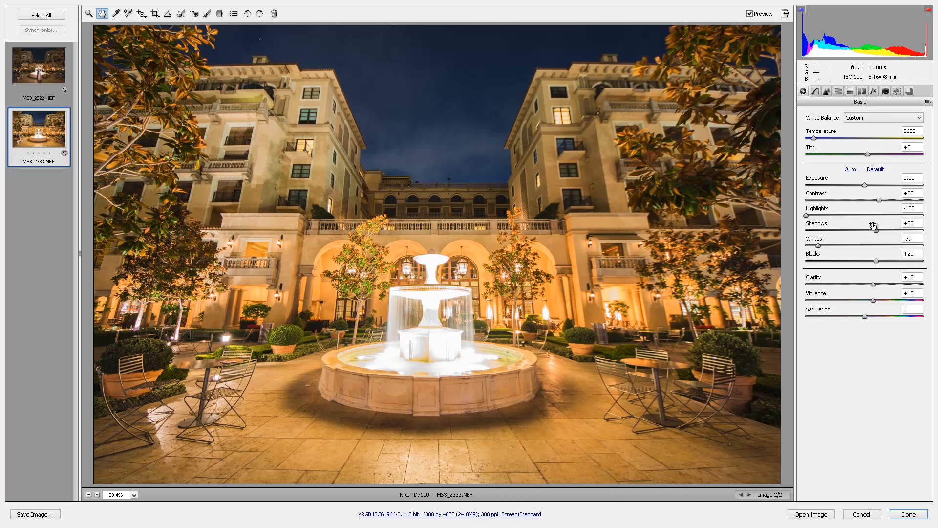
drag(876, 230, 933, 230)
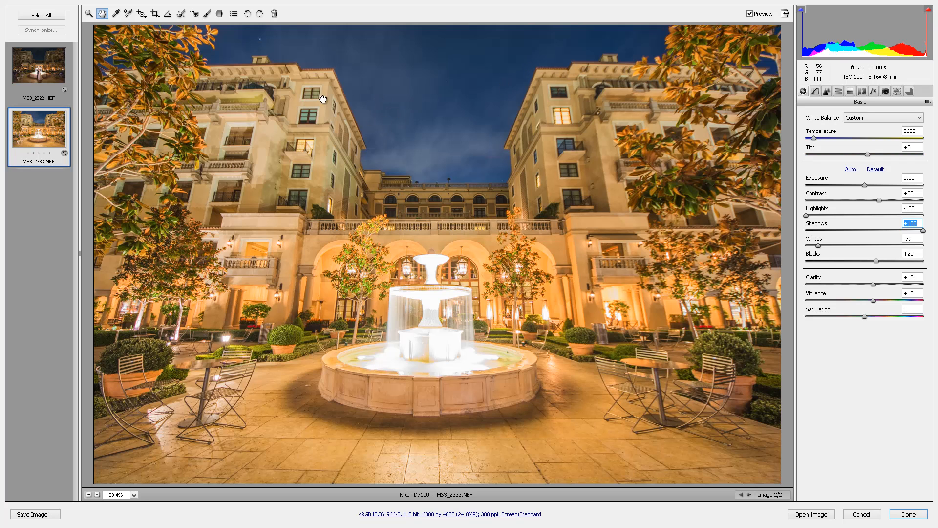
Step: Set the couple photo's blacks to +13 and exposure to +0.70
click(44, 67)
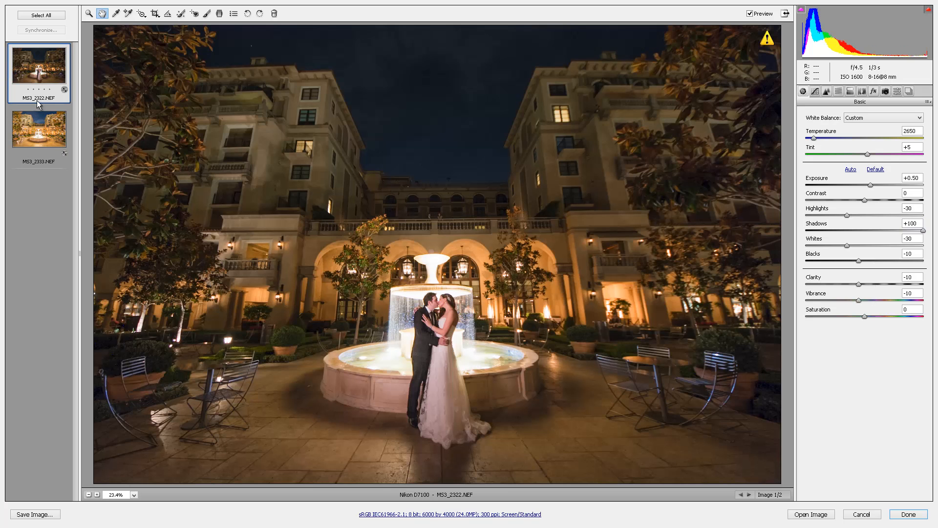
drag(867, 262, 871, 261)
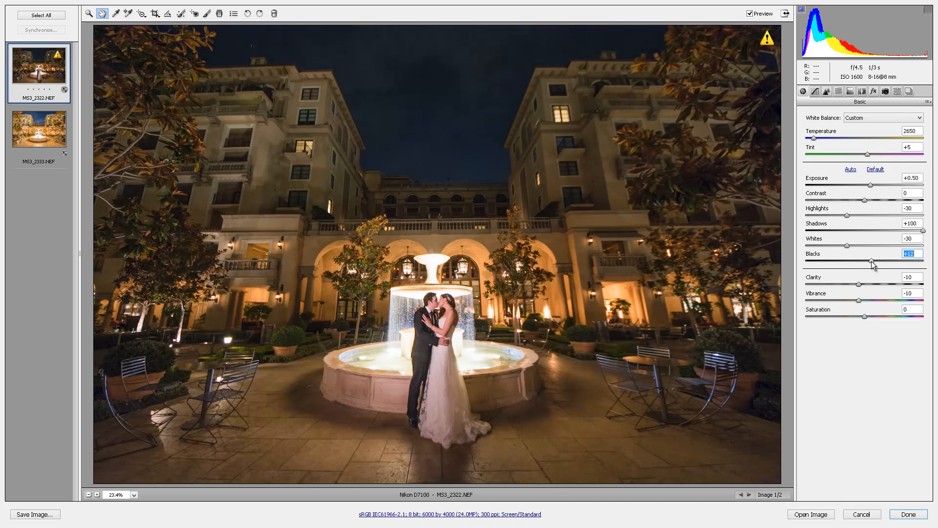
click(872, 187)
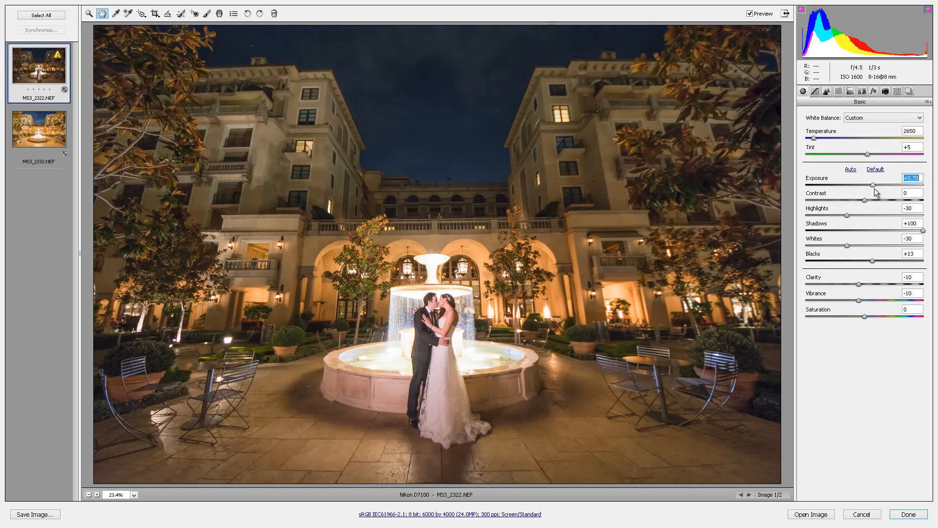
Step: Set the exposure of MS3_2333.NEF to -0.40 and its blacks to +33
click(47, 128)
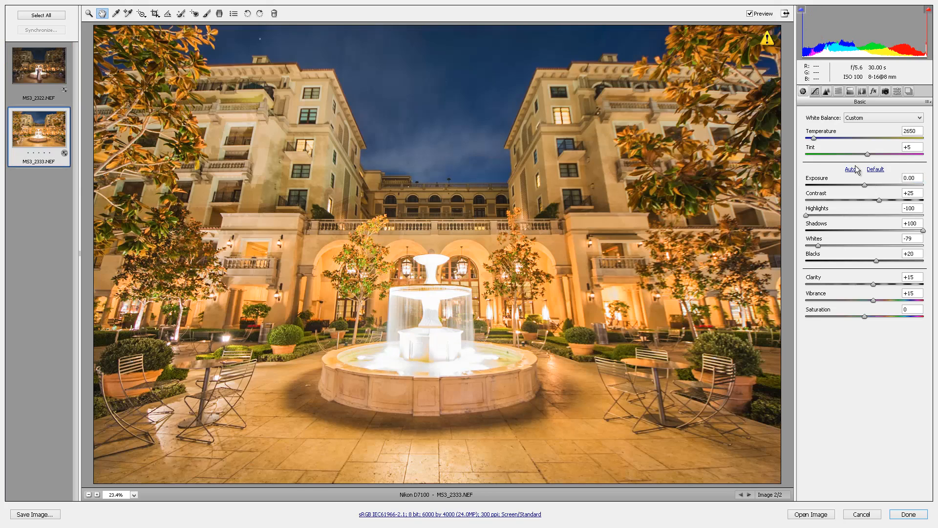
drag(862, 184, 857, 187)
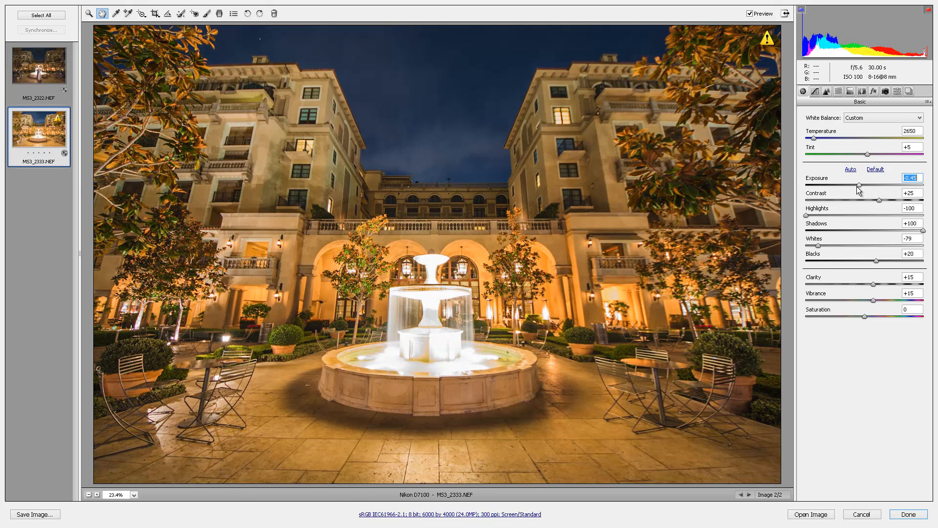
mouse_move(883, 261)
mouse_down()
mouse_move(892, 260)
mouse_move(882, 263)
mouse_up()
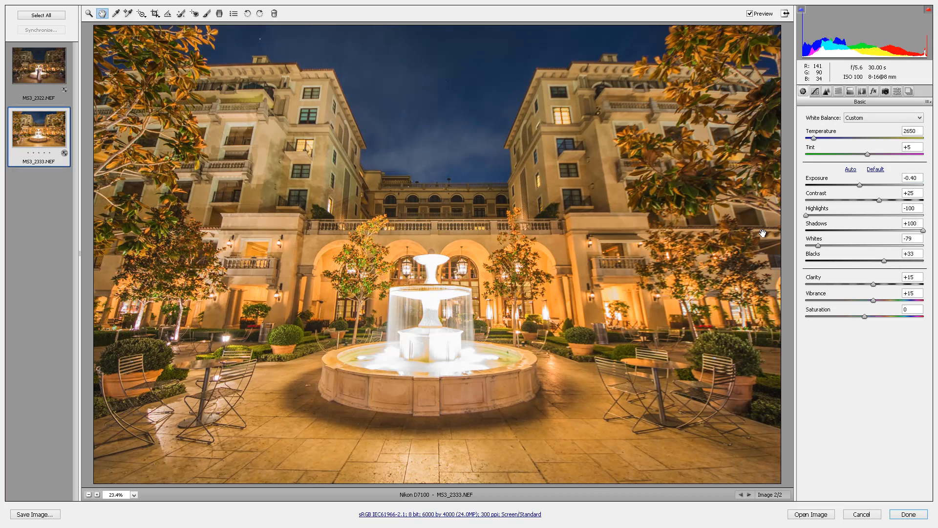
Step: Set the long exposure's tint to +10, compare it with the couple photo, and reduce its exposure slightly further
click(918, 149)
click(42, 74)
click(23, 144)
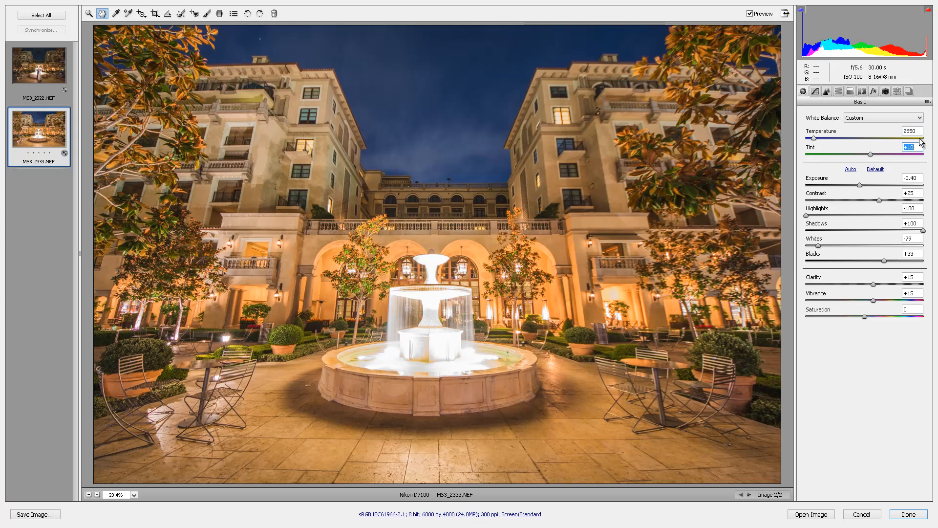
click(920, 180)
key(Down)
key(Down)
key(Down)
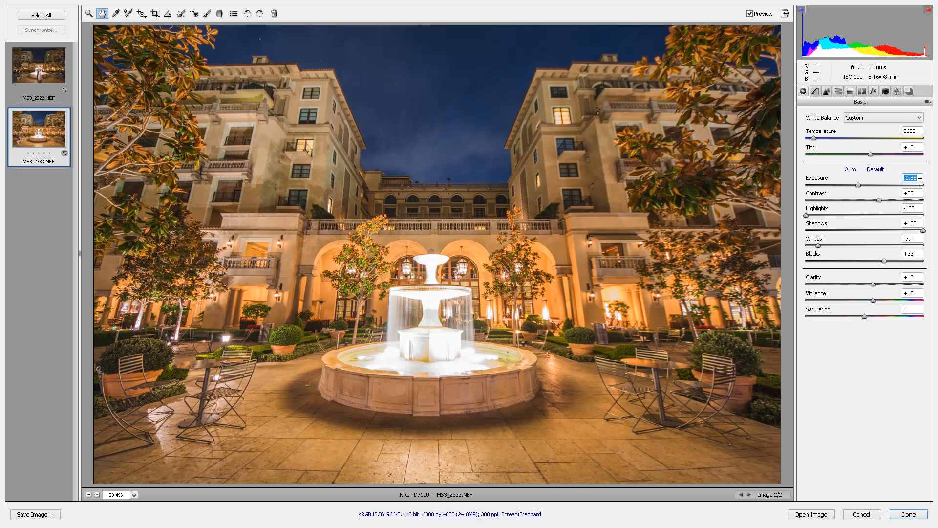
key(Down)
key(Down)
Step: Select both developed photos and open them as smart objects in Photoshop
click(33, 80)
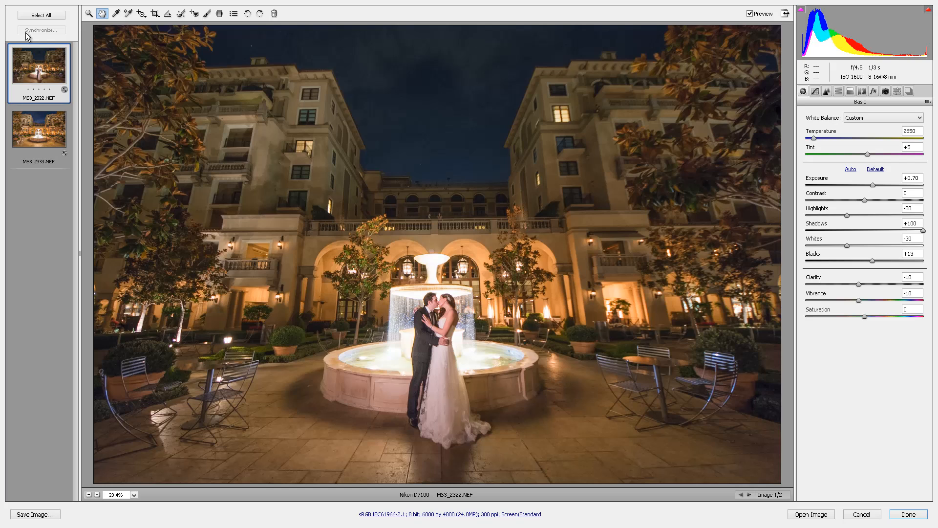
click(41, 15)
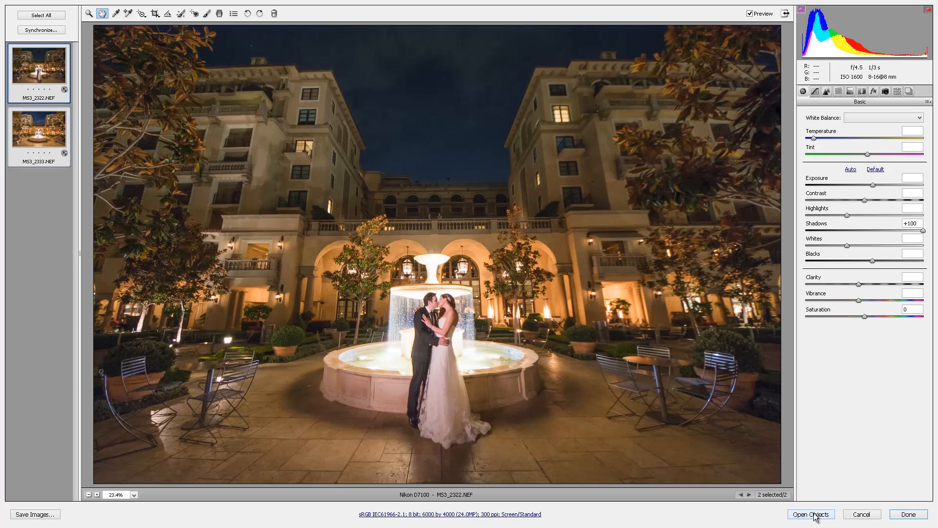
click(811, 514)
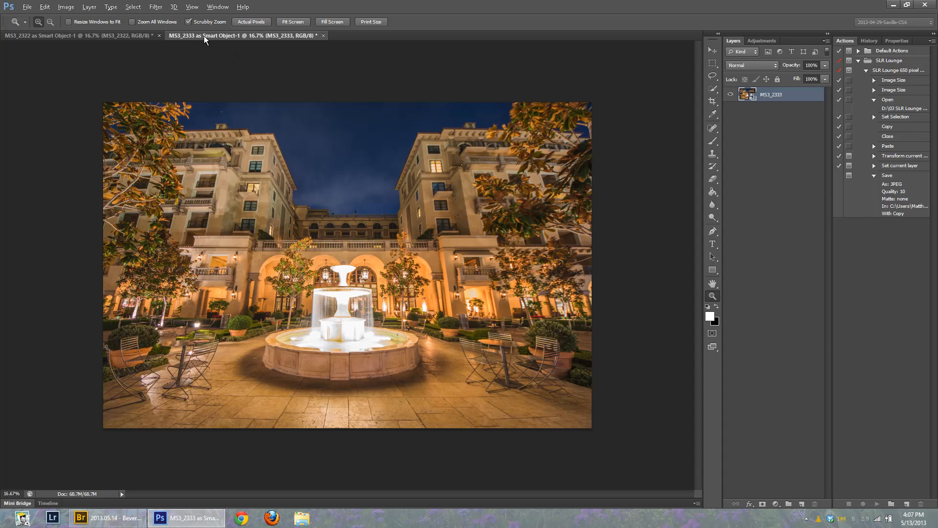
Step: Copy the MS3_2333 layer into the MS3_2322 document and close the source document
drag(204, 39, 303, 100)
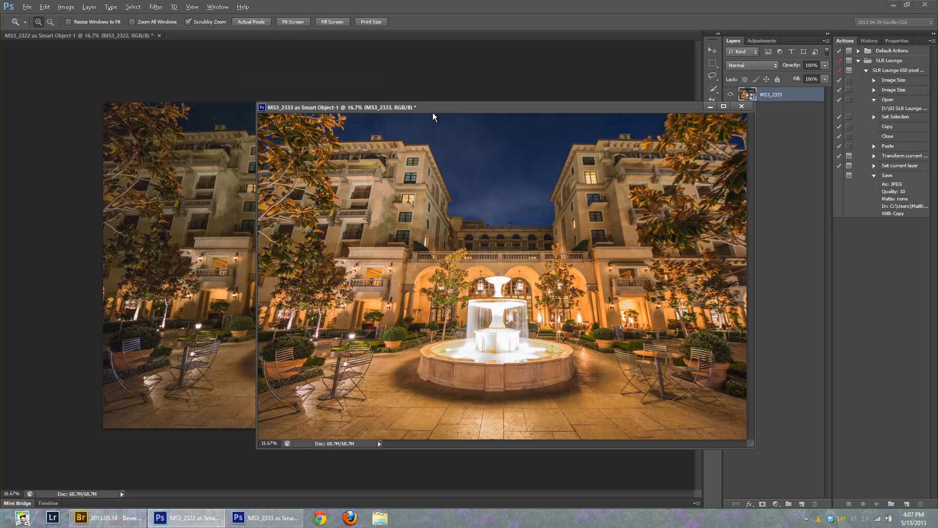
drag(432, 113, 519, 149)
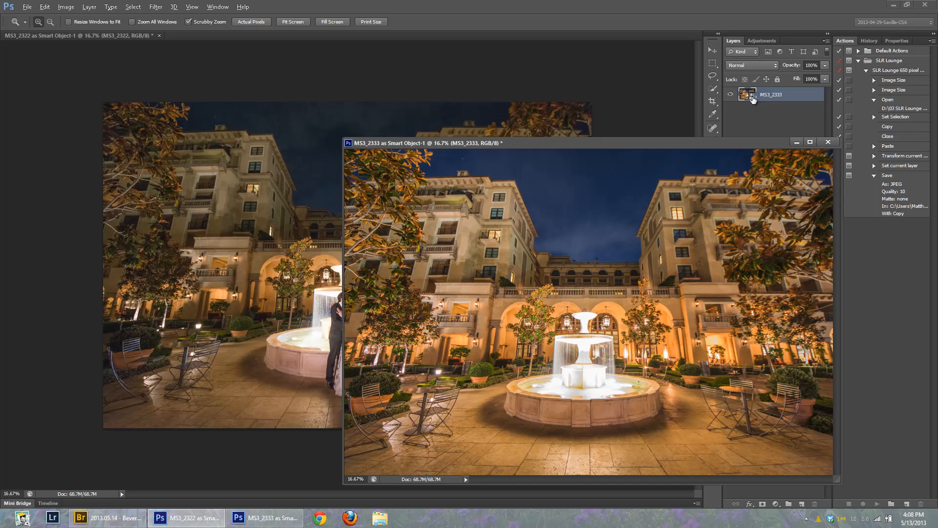
key(v)
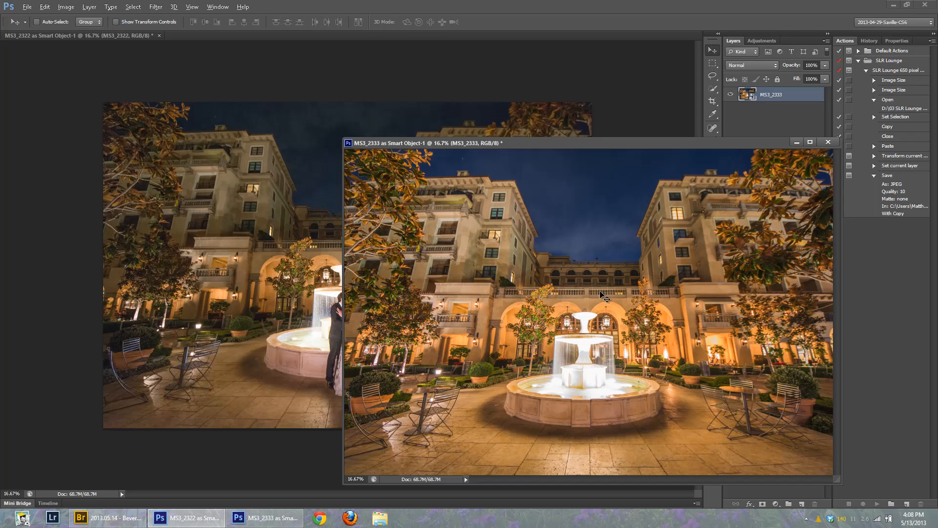
drag(606, 317, 264, 271)
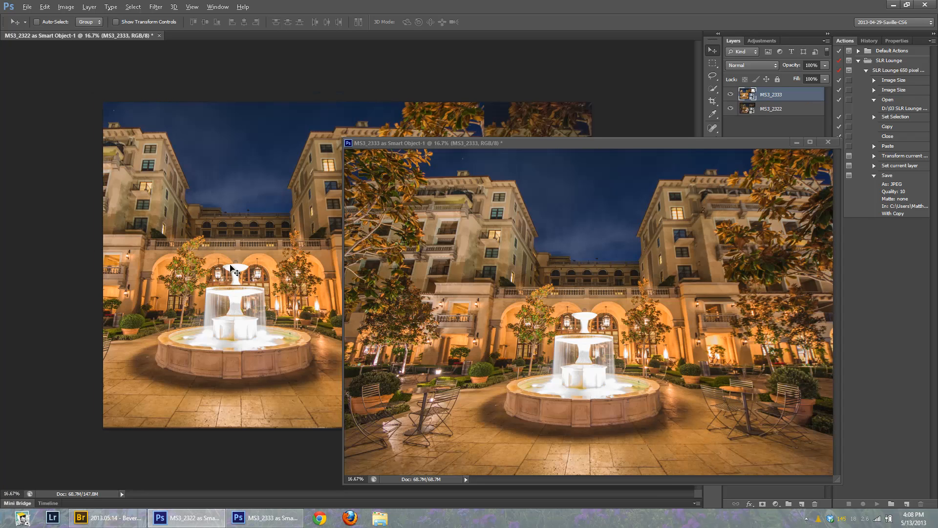
click(829, 143)
click(470, 195)
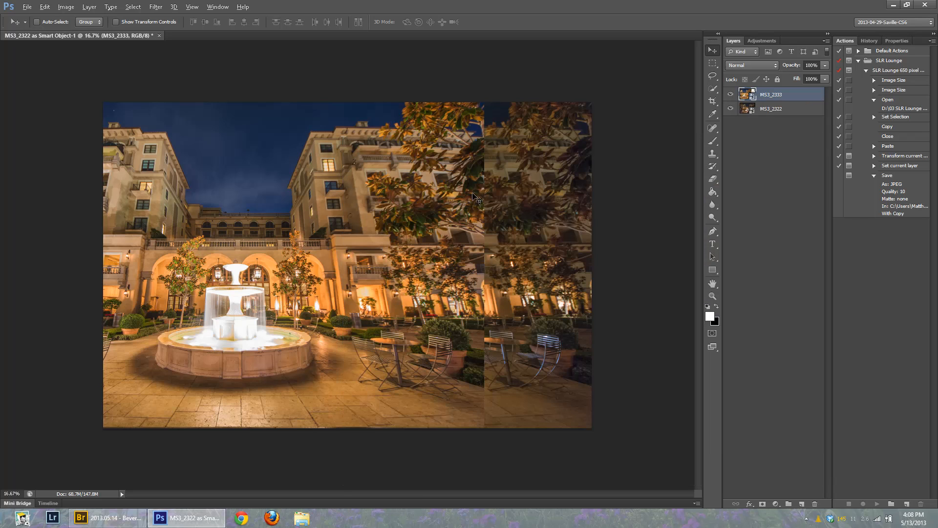
Step: Align the MS3_2333 layer over the couple photo and toggle its visibility to check the alignment
drag(350, 237, 424, 264)
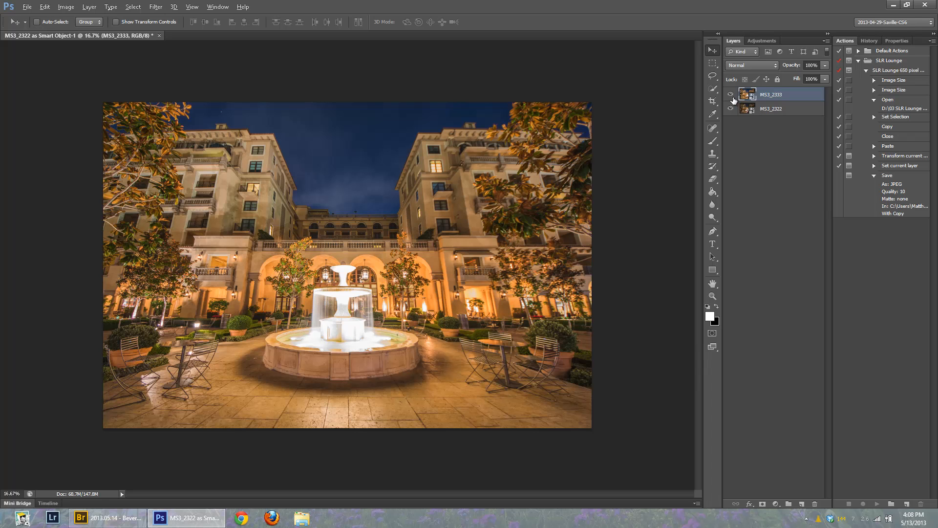
click(731, 95)
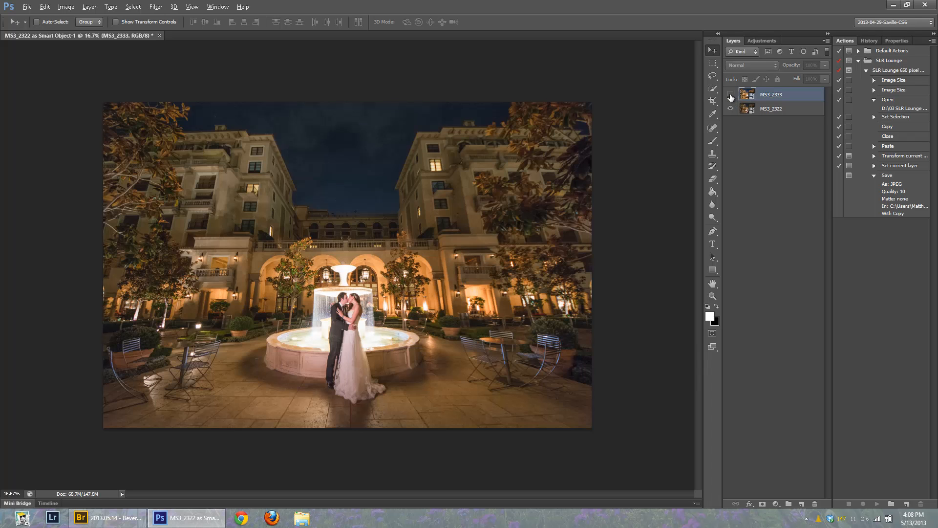
click(731, 95)
click(731, 95)
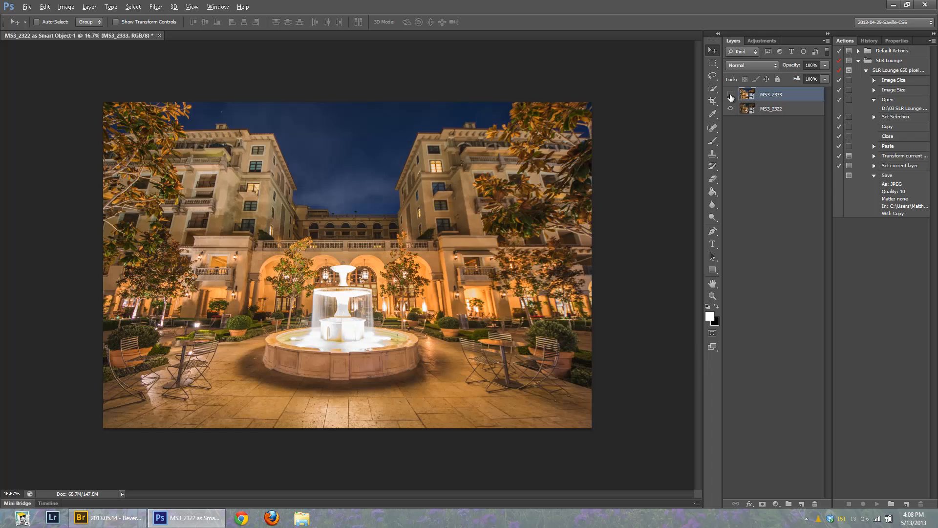
click(730, 96)
click(731, 95)
click(731, 95)
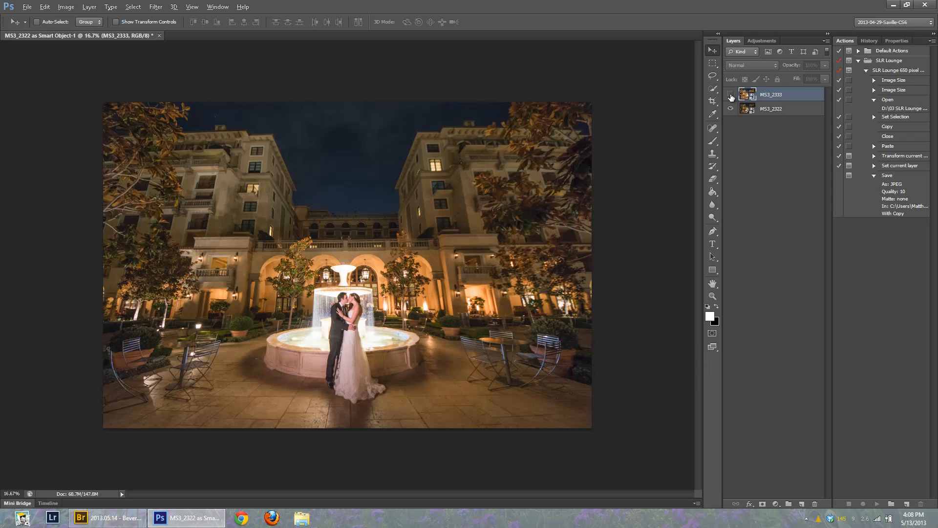
click(731, 95)
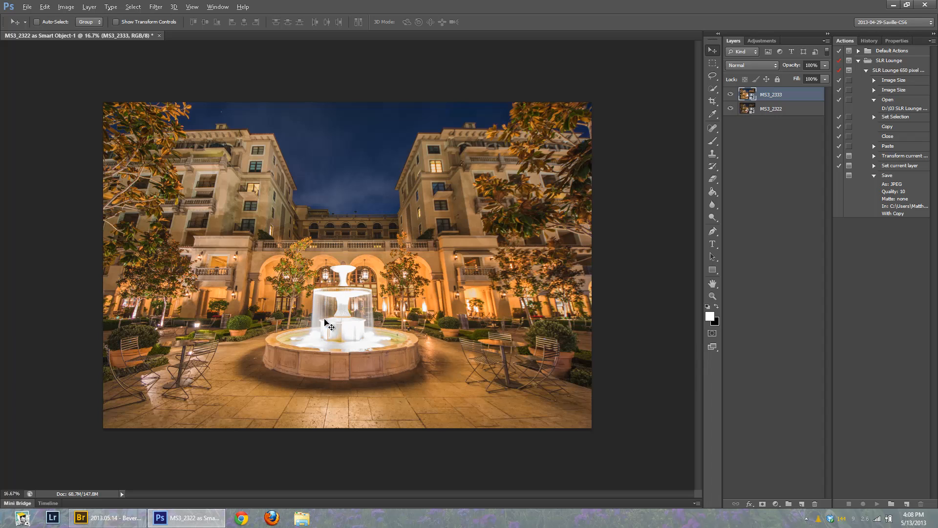
Step: Add a layer mask to MS3_2333 and paint black over the fountain's centre with a size 800 brush to reveal the couple
click(763, 503)
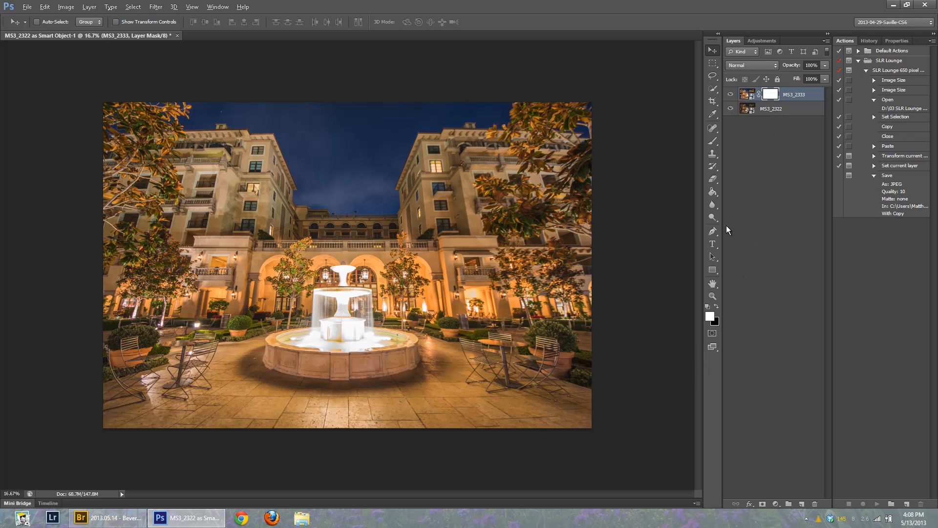
key(b)
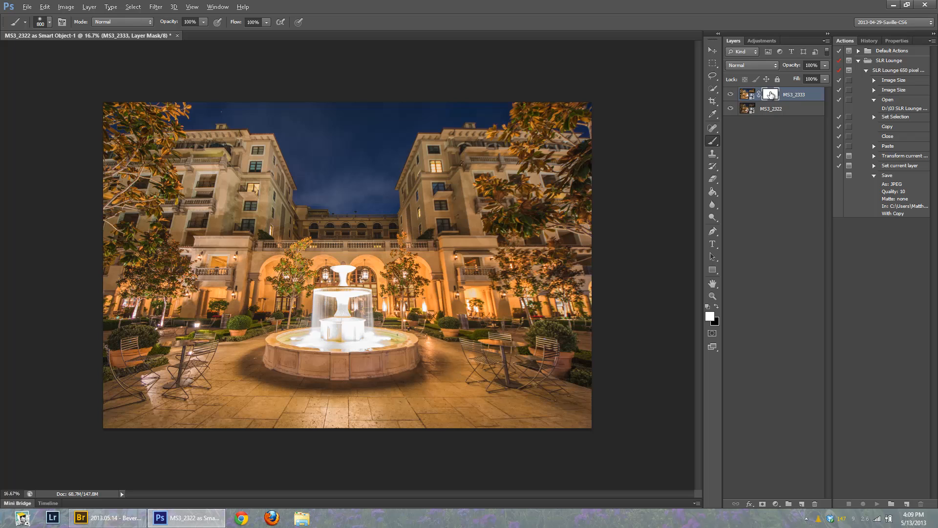
click(717, 307)
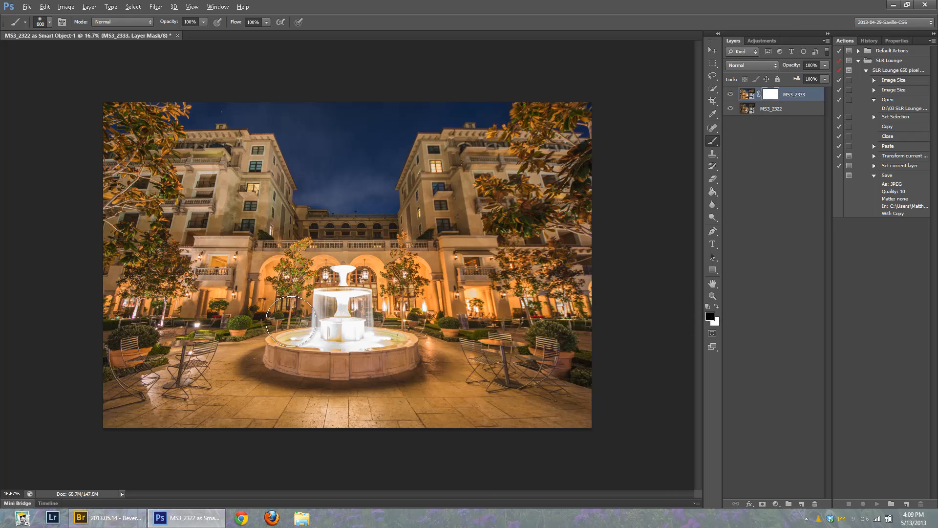
mouse_move(337, 342)
mouse_down()
mouse_move(350, 340)
mouse_move(342, 325)
mouse_move(352, 306)
mouse_move(355, 391)
mouse_move(337, 386)
mouse_move(371, 405)
mouse_move(308, 389)
mouse_move(359, 391)
mouse_move(351, 393)
mouse_up()
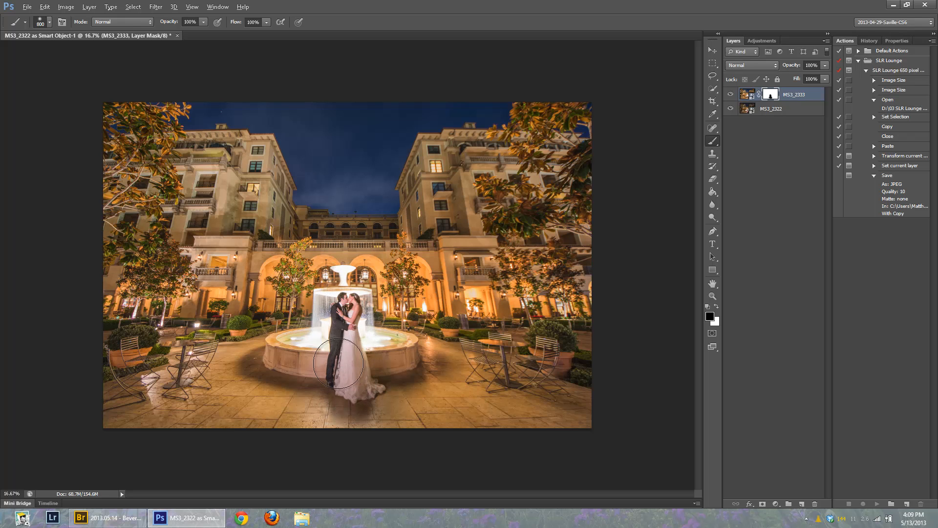
Step: Examine the blend around the couple's feet and the dress hem up close, and select the MS3_2322 layer
scroll(364, 457, up, 5)
scroll(333, 432, up, 3)
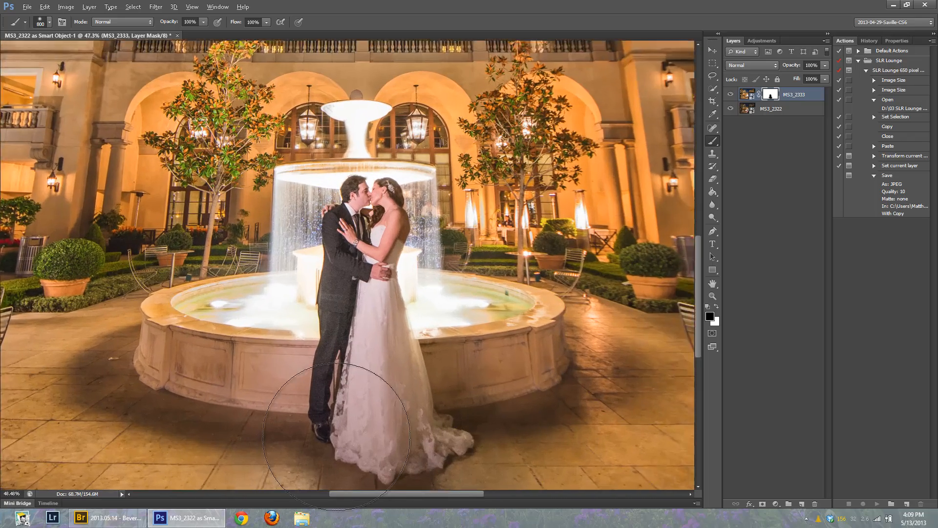
drag(340, 359, 357, 314)
scroll(318, 391, up, 2)
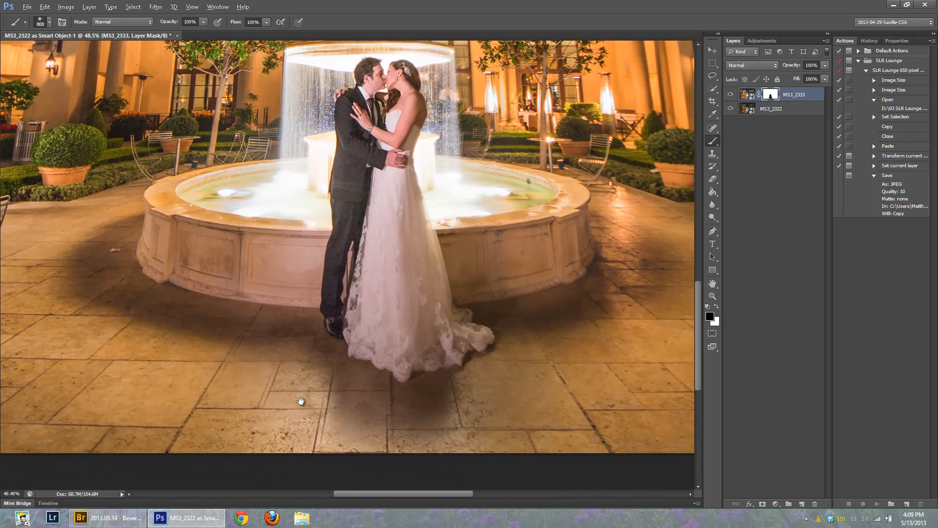
scroll(315, 426, up, 2)
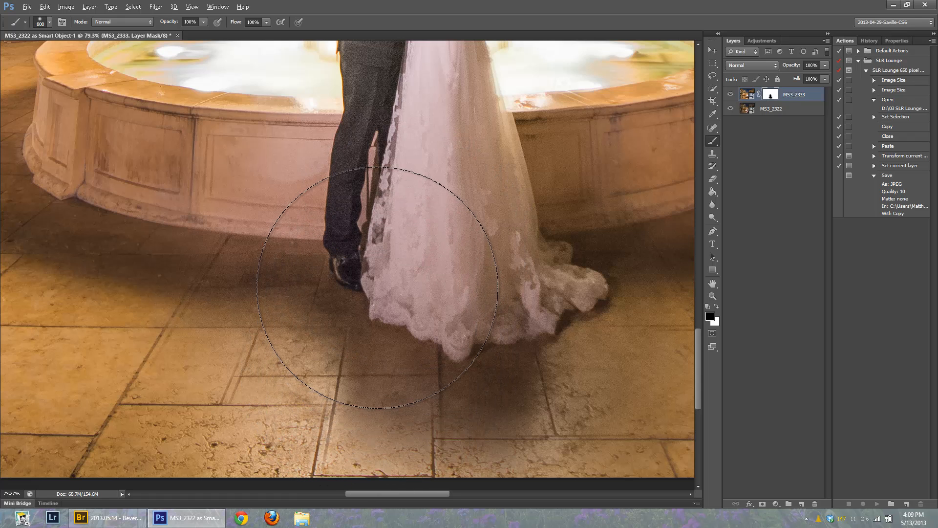
click(744, 109)
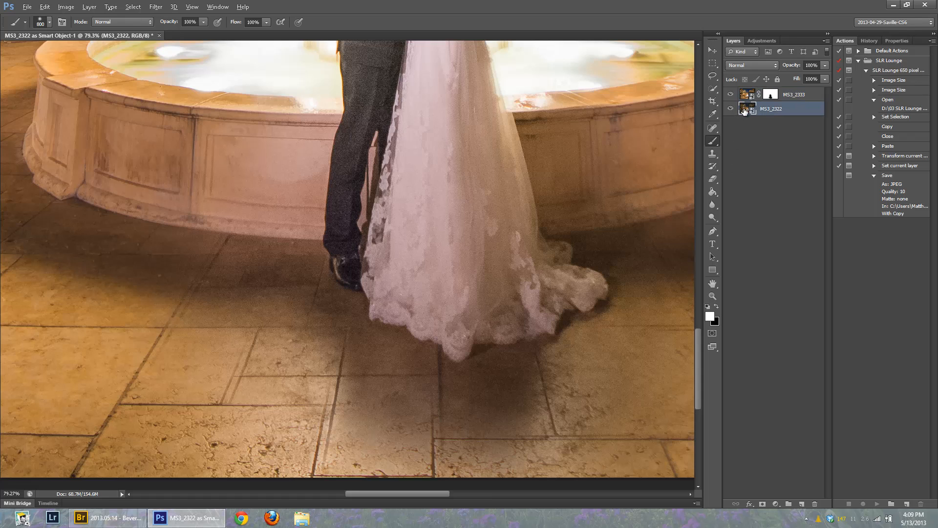
Step: Free-transform the MS3_2322 layer and nudge it to X 2976 px, Y 2003 px so the paving lines match the background
key(ctrl+t)
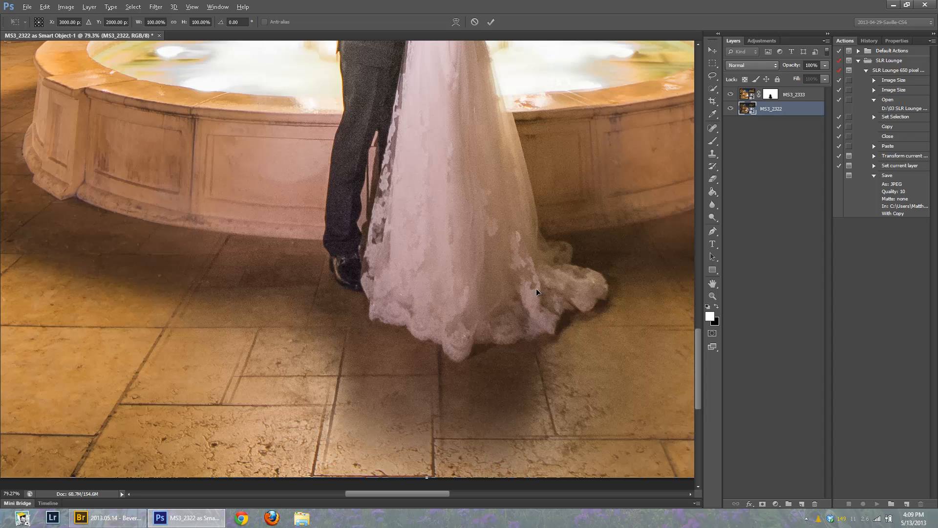
drag(488, 302, 403, 280)
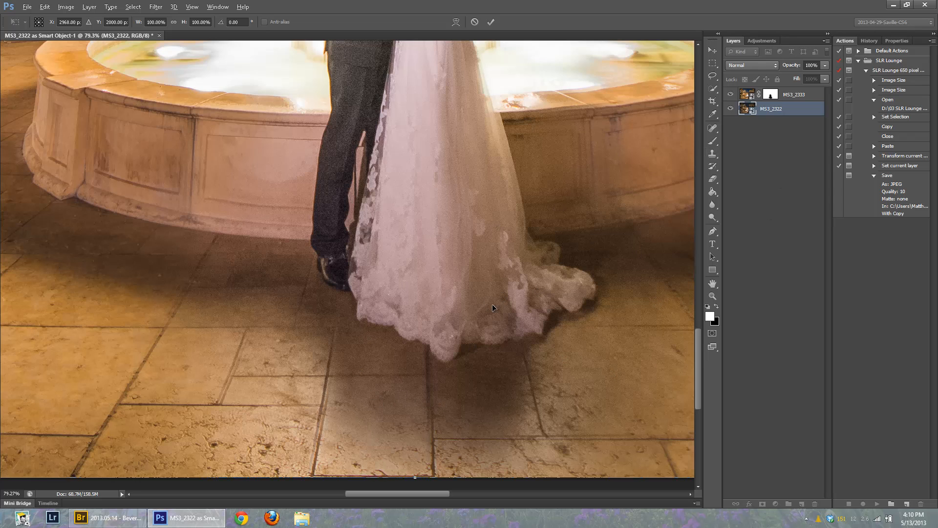
key(Right)
key(Right)
key(Right)
key(Right)
key(Right)
key(Right)
key(Right)
key(Down)
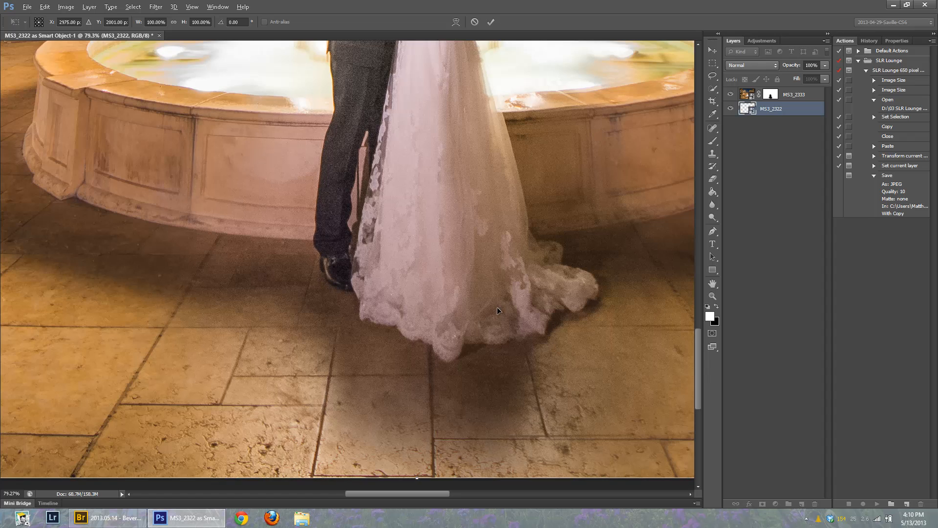
key(Right)
key(Down)
key(Down)
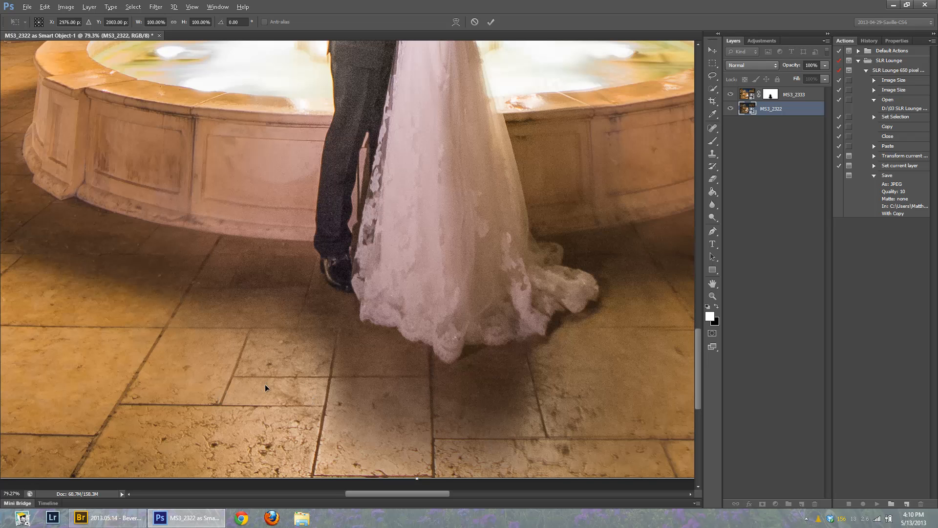
mouse_move(402, 389)
mouse_down()
mouse_move(391, 350)
mouse_move(385, 381)
mouse_move(395, 388)
mouse_up()
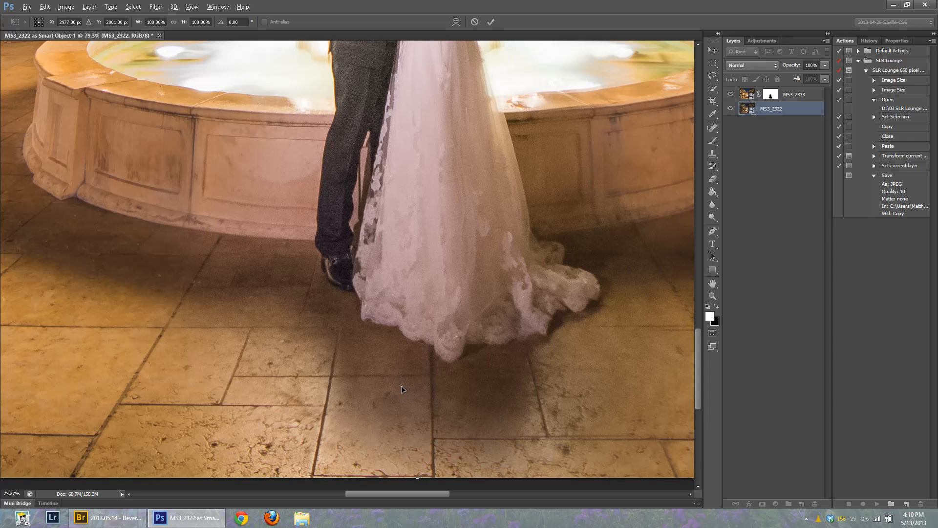
key(Left)
key(Left)
key(Left)
key(Down)
key(Down)
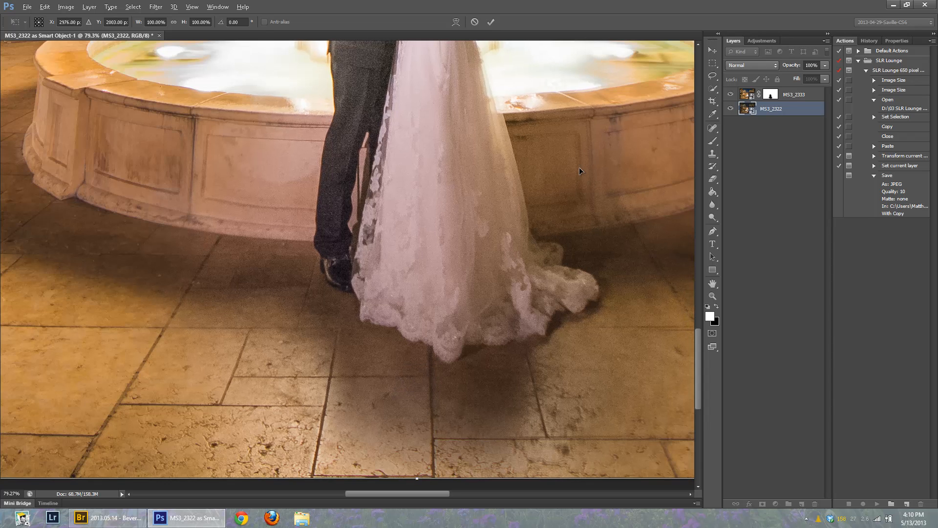
Step: Move the transform's reference point from the fountain's top to the paving near the couple's feet, at X 2581.21 px, Y 3776.57 px
drag(567, 136, 490, 347)
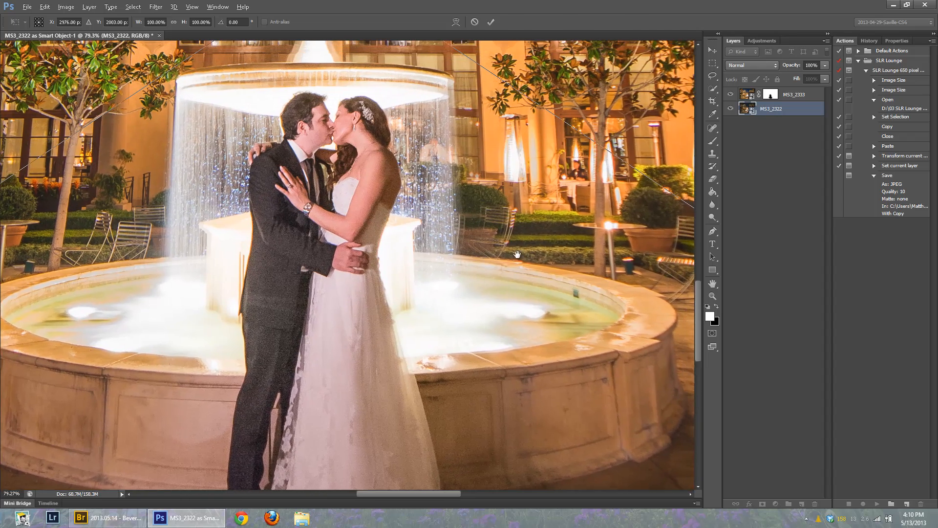
drag(517, 253, 543, 386)
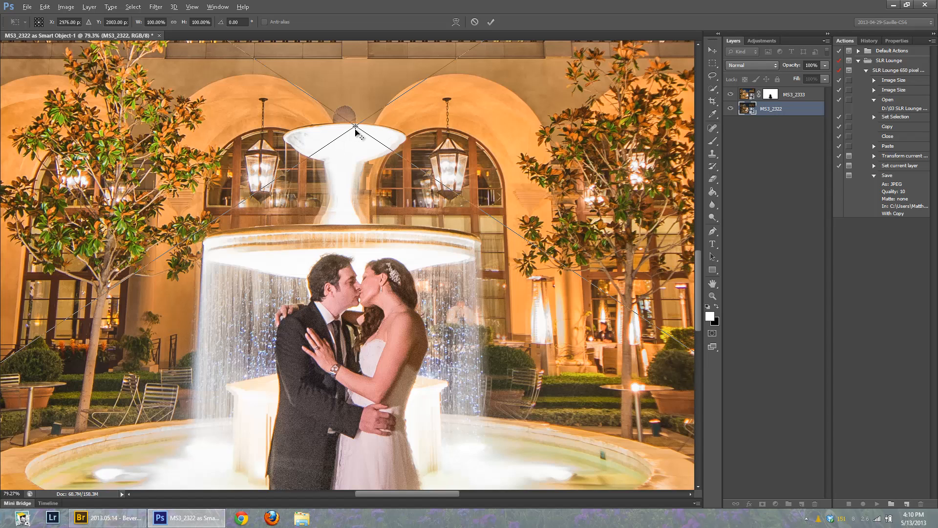
drag(356, 128, 202, 414)
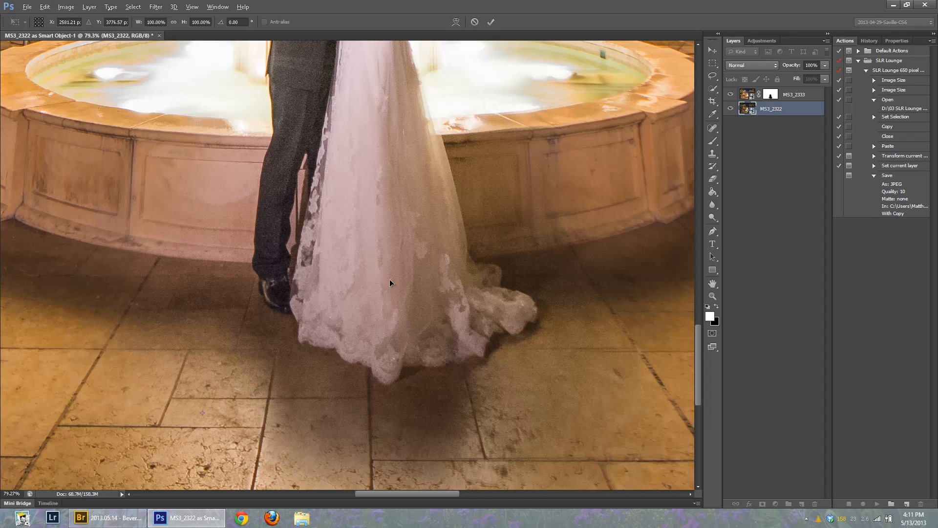
Step: Rotate the MS3_2322 layer 0.71° about the reference point and check the alignment around the couple, fountain and garden
scroll(491, 140, down, 10)
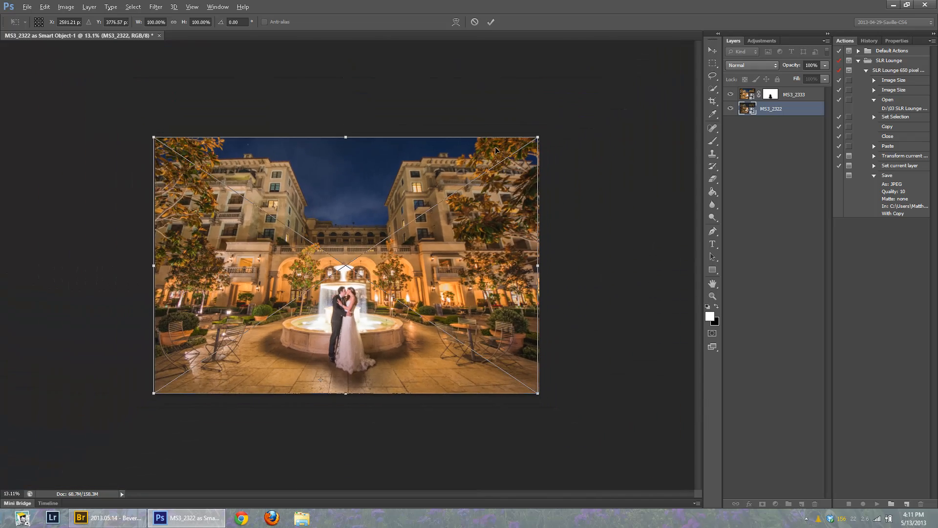
drag(570, 125, 542, 133)
scroll(369, 292, up, 10)
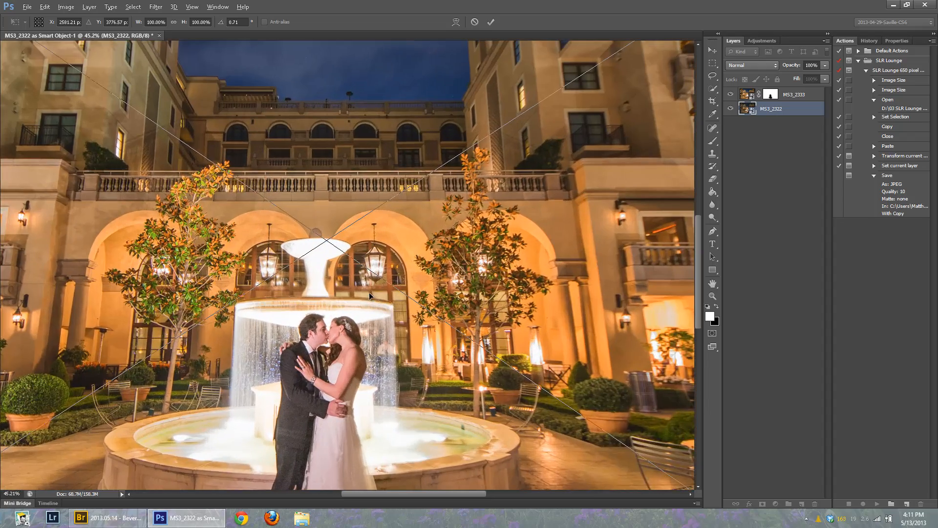
scroll(389, 291, up, 2)
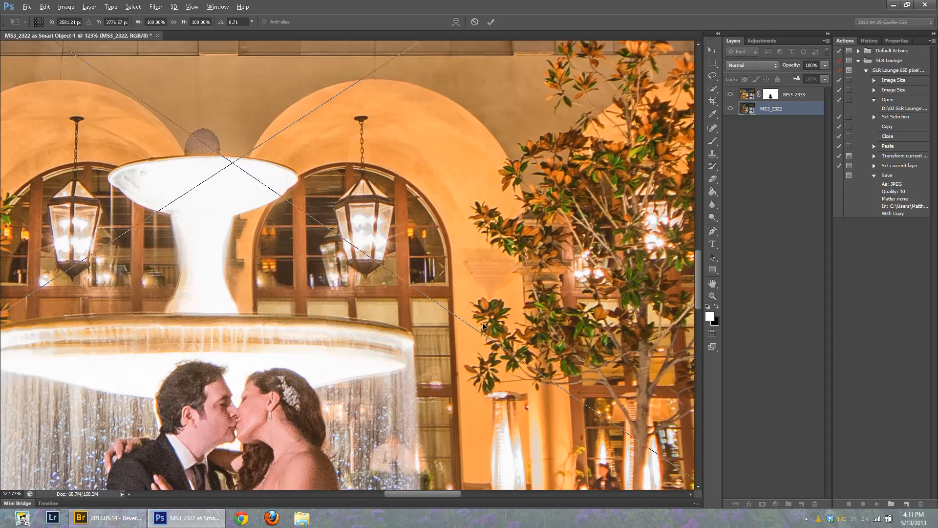
drag(418, 281, 313, 9)
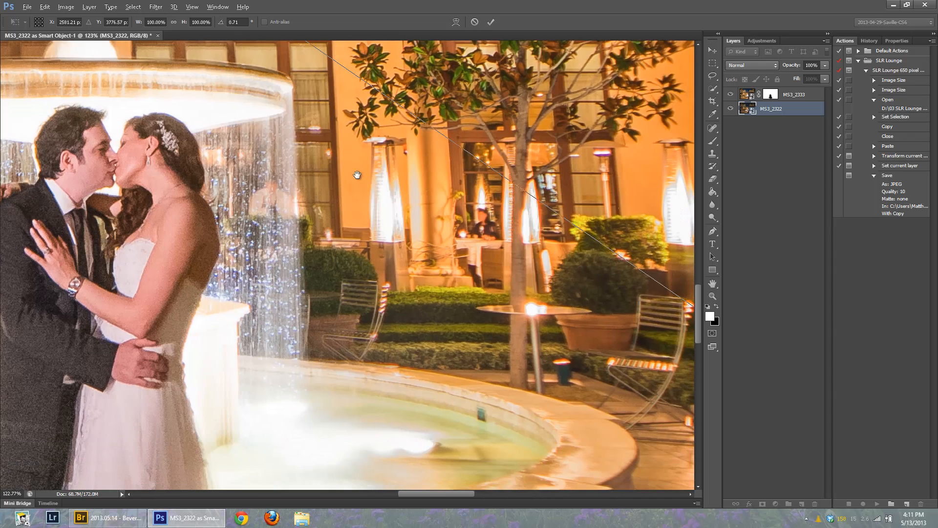
drag(349, 322, 331, 313)
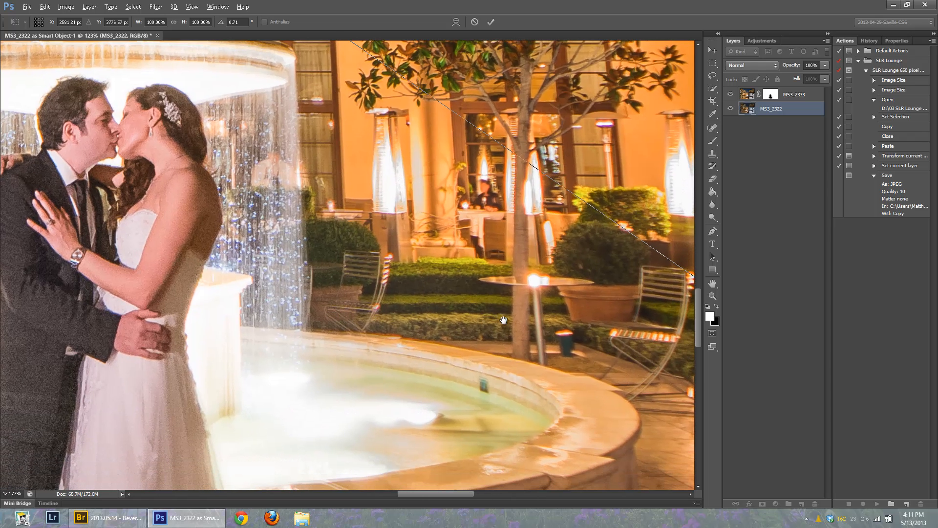
drag(503, 320, 292, 302)
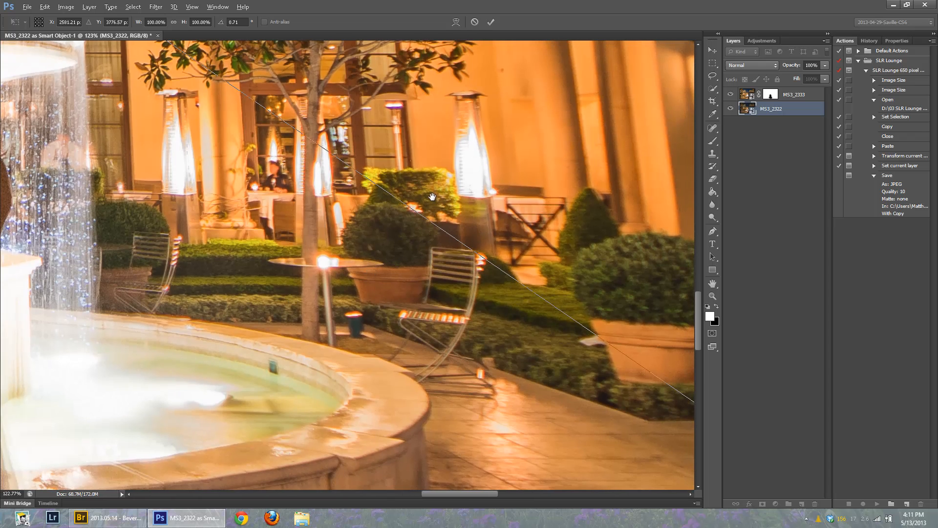
drag(432, 197, 422, 239)
scroll(422, 237, down, 5)
scroll(594, 233, down, 2)
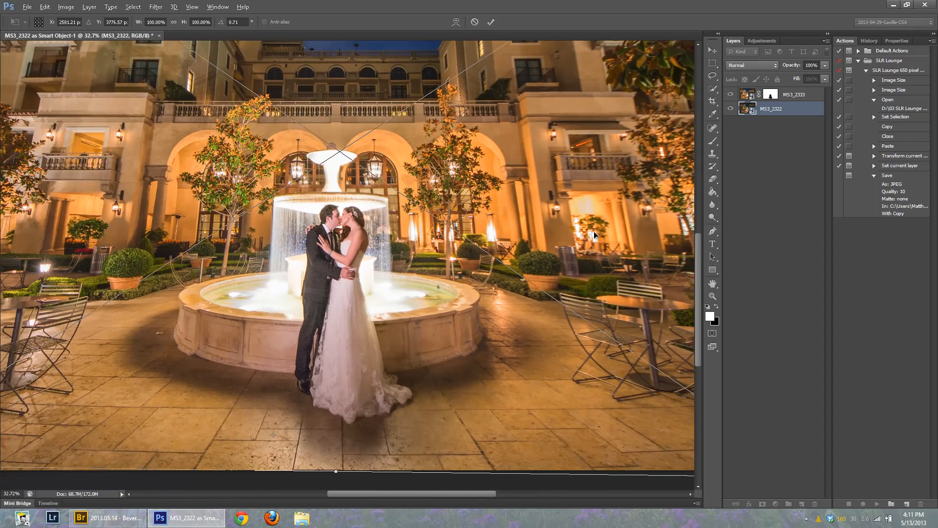
Step: Fine-tune the MS3_2322 layer's rotation to 0.74°, apply the transform and return to the Brush tool
drag(587, 242, 396, 304)
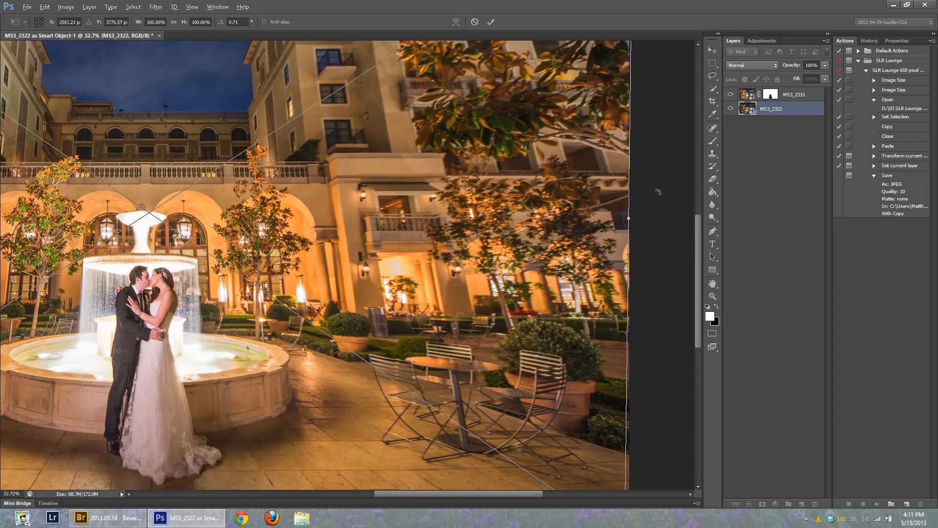
drag(667, 193, 658, 198)
key(ctrl+0)
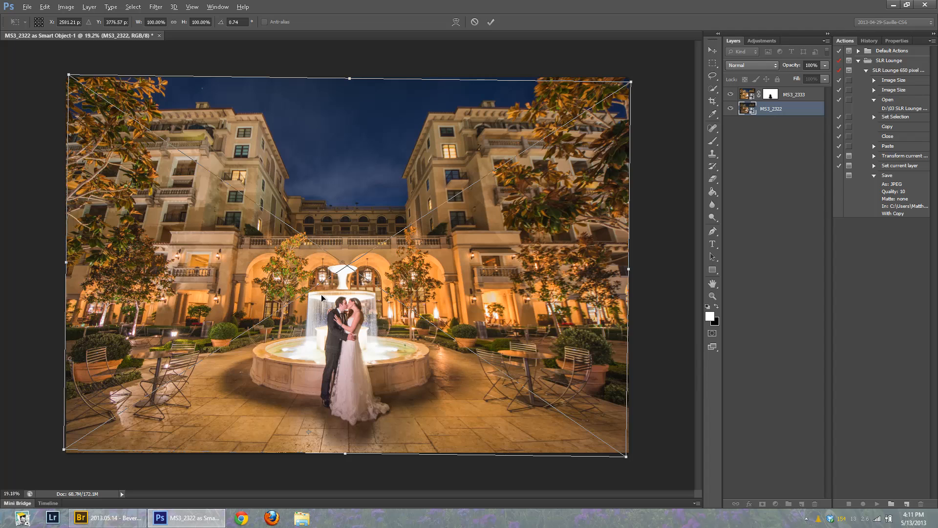
key(b)
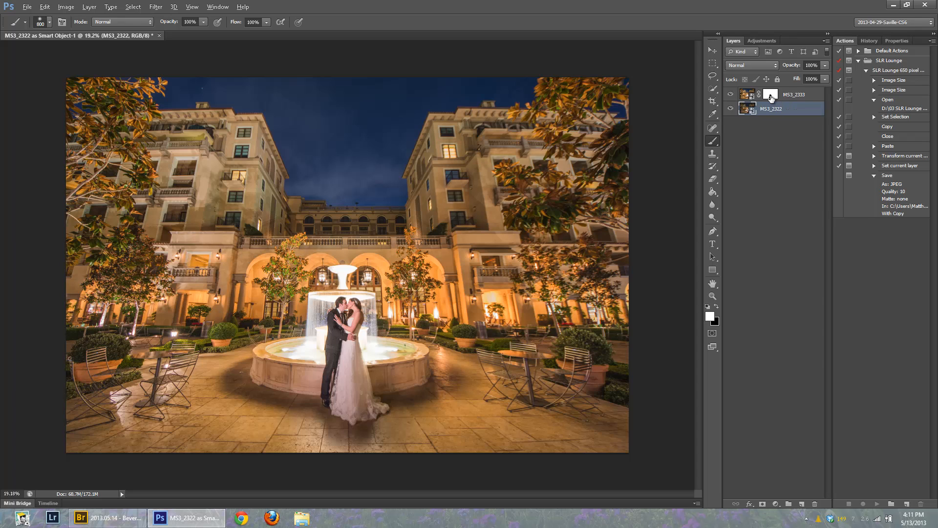
Step: Toggle the MS3_2333 layer mask off and on to compare the empty fountain scene with the composite
shift+click(770, 96)
shift+click(771, 96)
shift+click(771, 96)
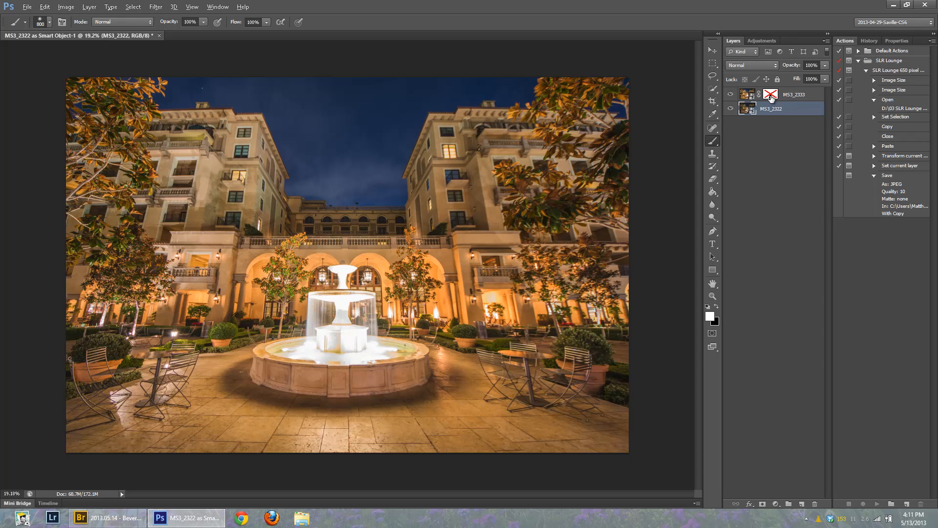
shift+click(770, 96)
shift+click(770, 96)
shift+click(771, 96)
shift+click(770, 97)
shift+click(771, 96)
shift+click(770, 96)
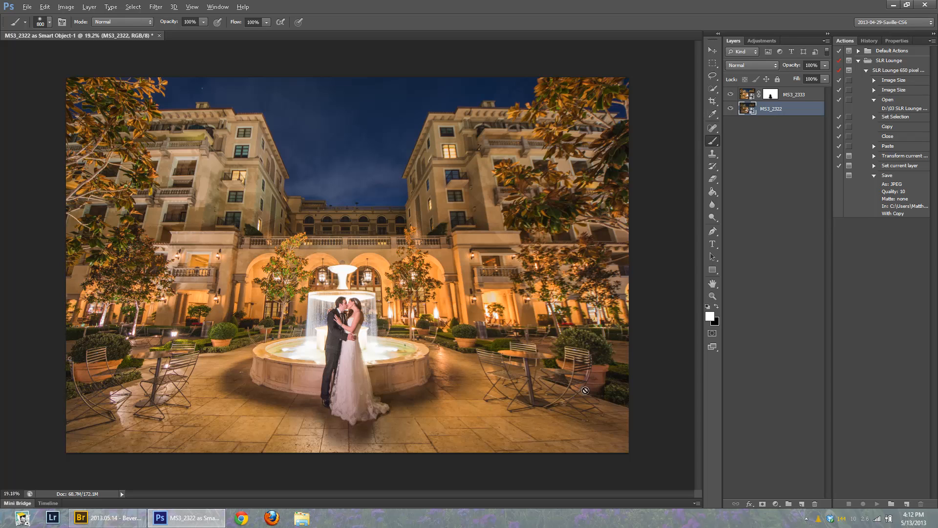
Step: Reopen MS3_2333 in Camera Raw and paint the 12 Sky - Cloud - Ocean adjustment brush preset around the scene's outer areas
click(751, 94)
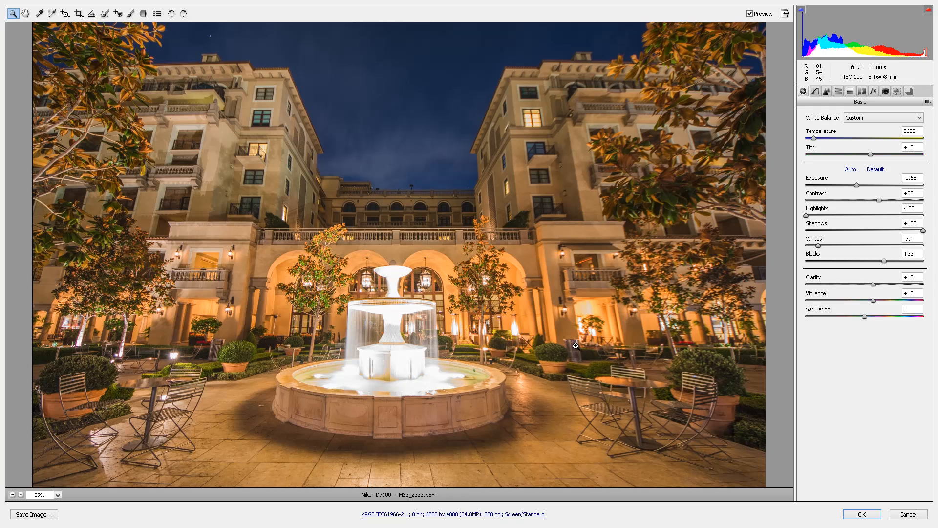
key(k)
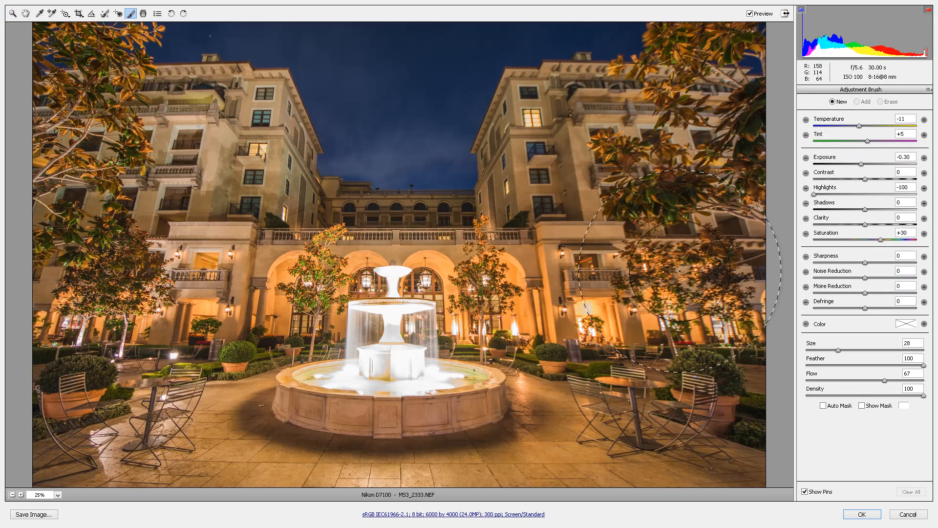
click(928, 90)
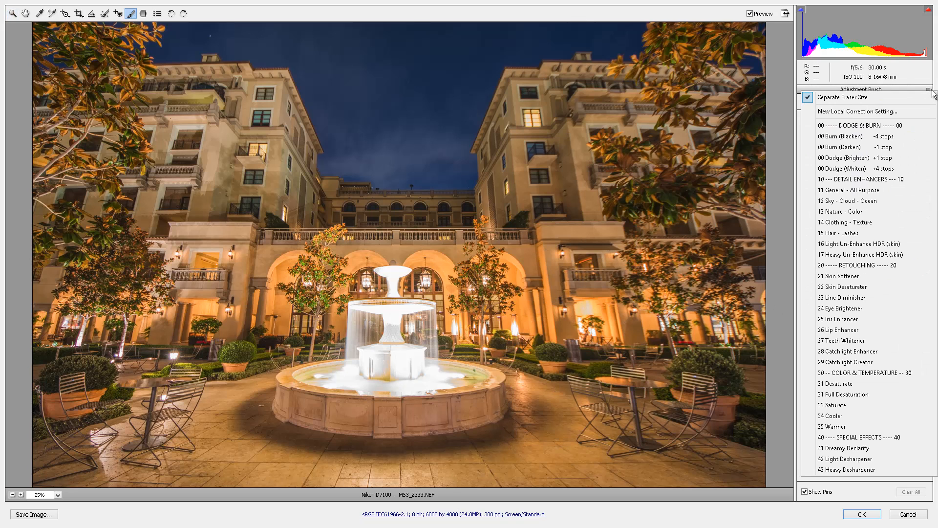
click(871, 201)
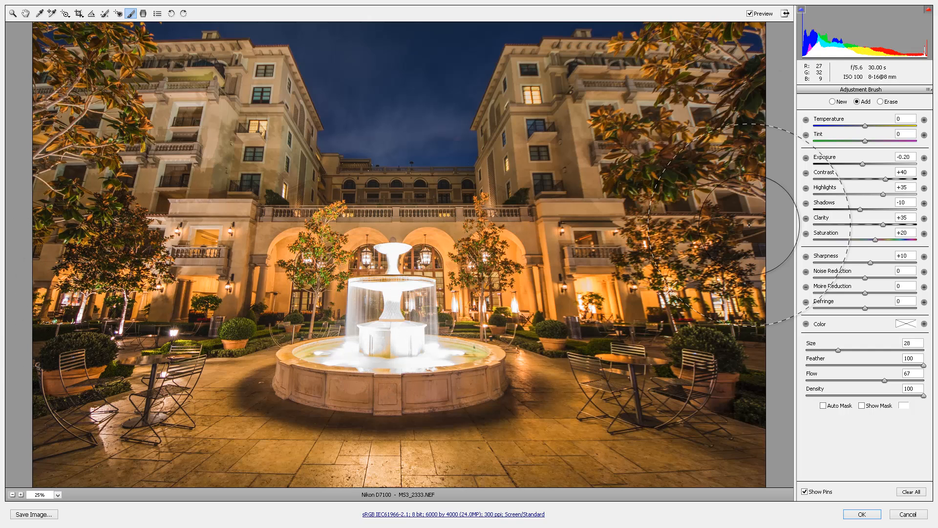
mouse_move(121, 259)
mouse_down()
mouse_move(101, 163)
mouse_move(4, 182)
mouse_up()
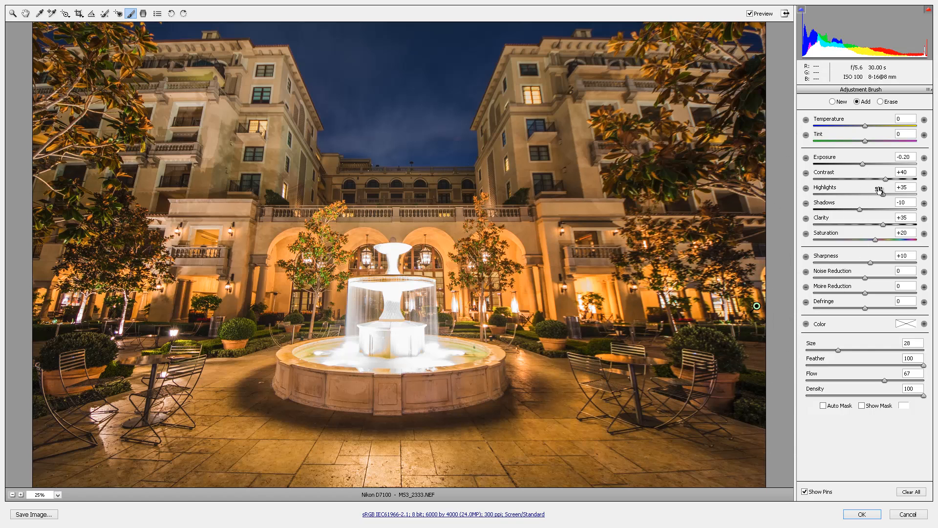
Step: Set the brushed adjustment's contrast to +14 and exposure to -0.70, and apply the raw edits to MS3_2333
drag(883, 181, 872, 181)
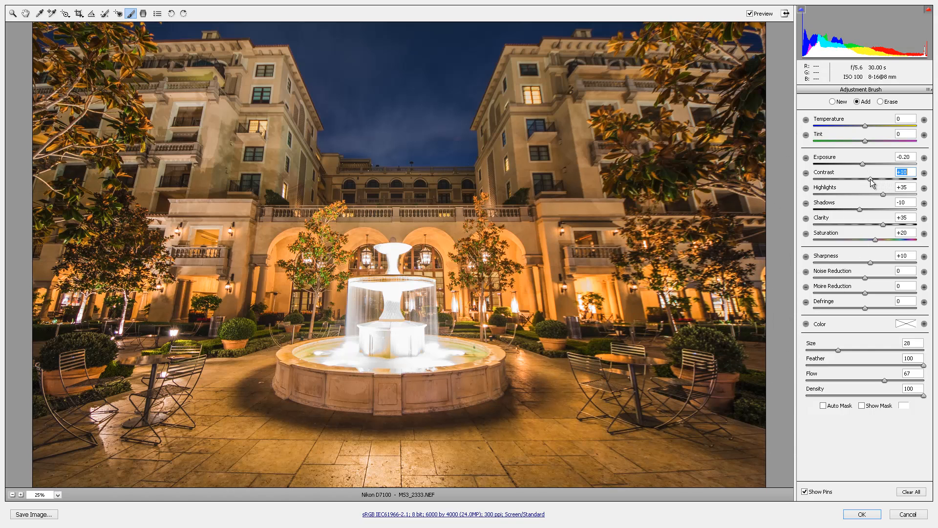
click(856, 164)
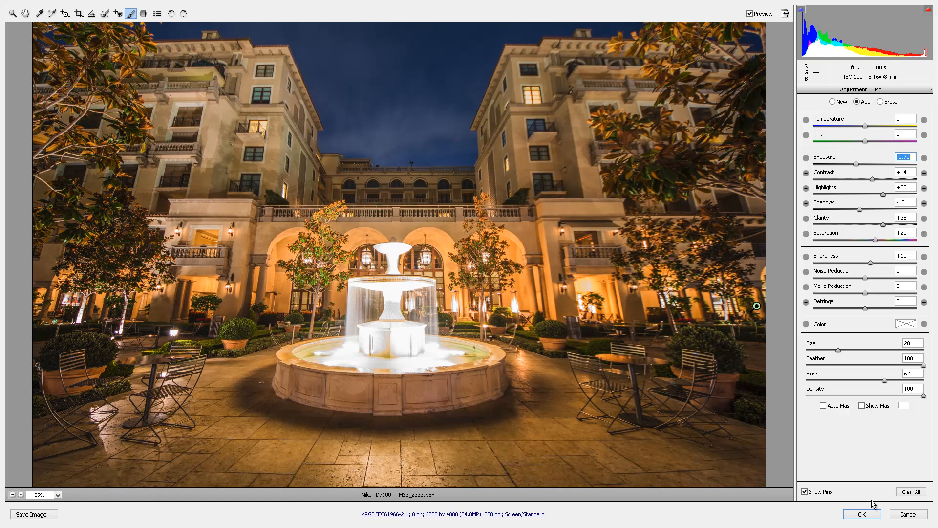
click(862, 515)
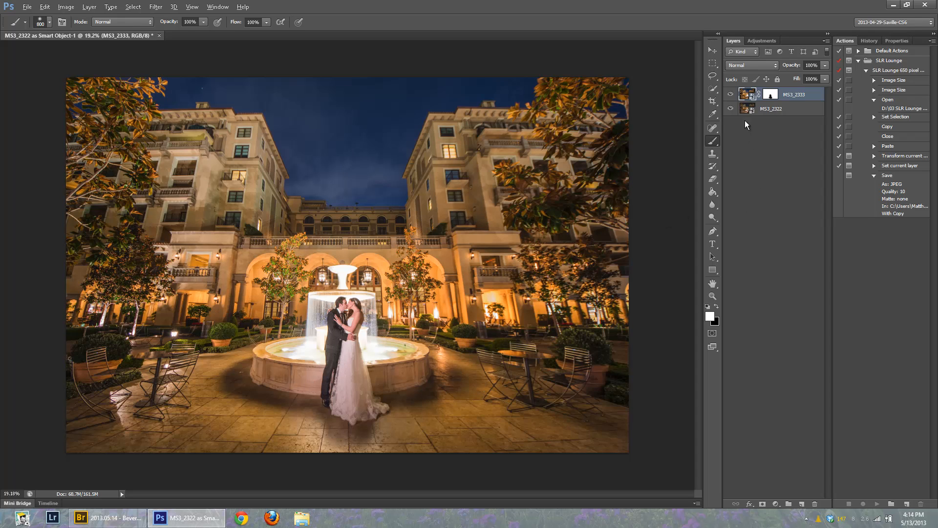
Step: Reopen MS3_2322 in Camera Raw, paint the -0.70 exposure adjustment over the couple, reducing the brush to size 6, and apply the edits
click(752, 110)
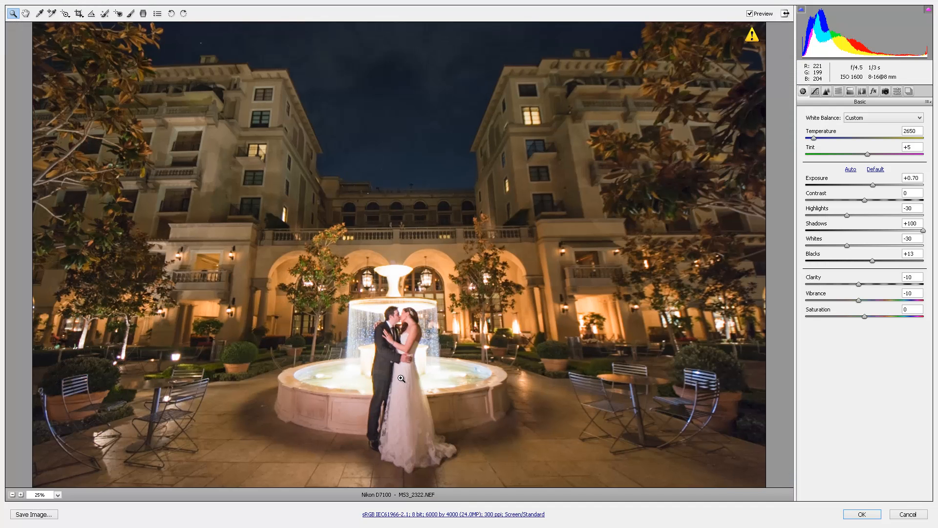
key(k)
mouse_move(391, 399)
mouse_down()
mouse_move(386, 391)
mouse_move(371, 430)
mouse_move(381, 386)
mouse_move(388, 417)
mouse_up()
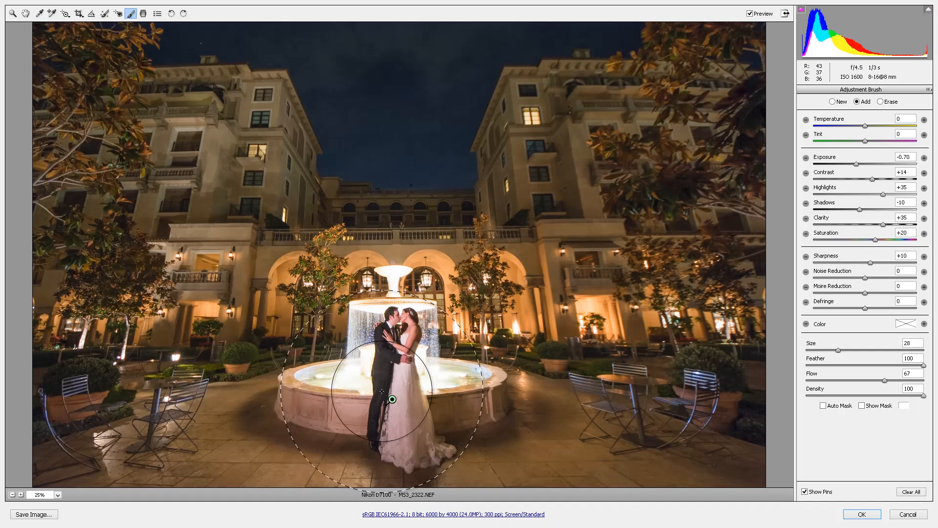
scroll(384, 392, down, 2)
scroll(384, 391, up, 2)
key(bracketleft)
key(bracketleft)
key(bracketleft)
key(bracketleft)
key(bracketleft)
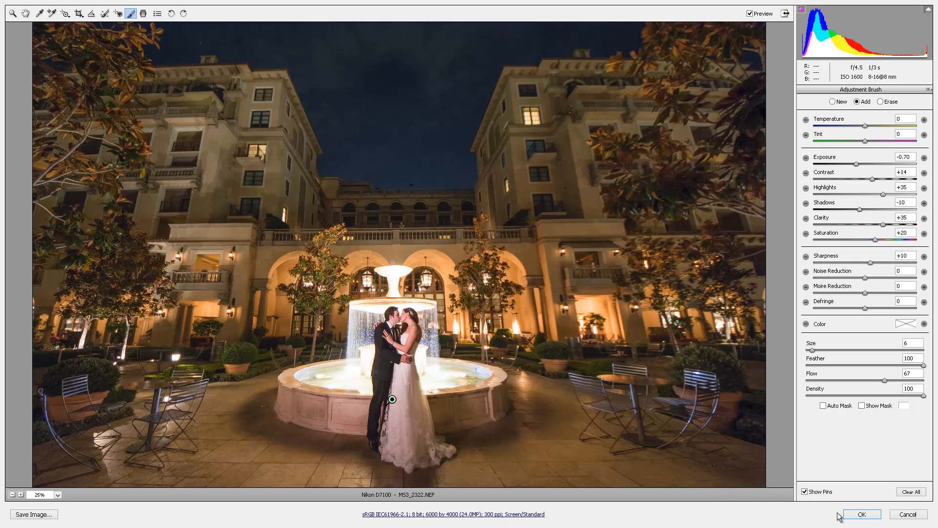
click(860, 514)
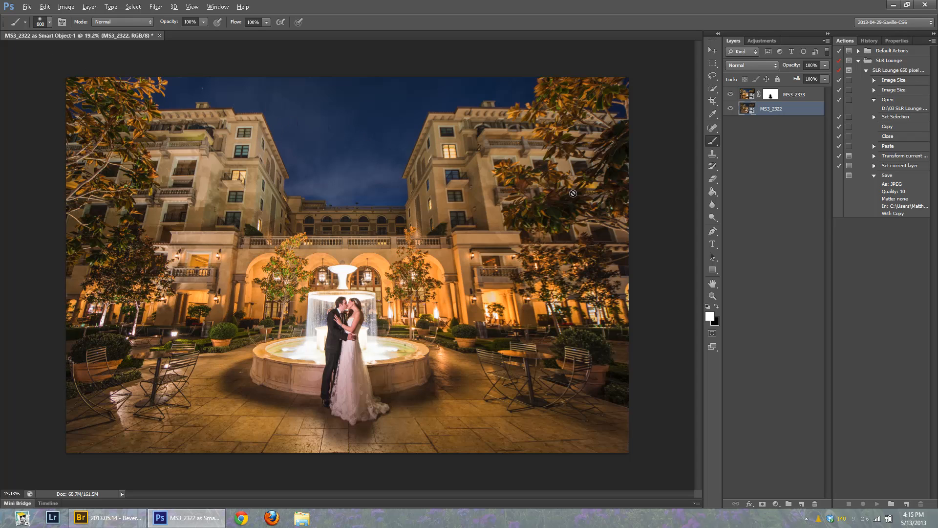
Step: Select the MS3_2333 layer and stamp all visible layers into a new merged layer above it
click(744, 97)
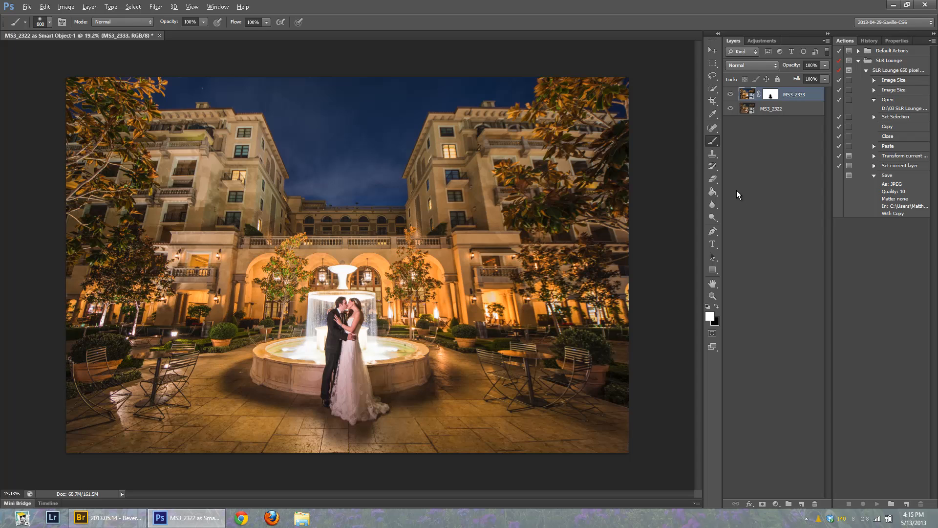
key(ctrl+shift+alt+e)
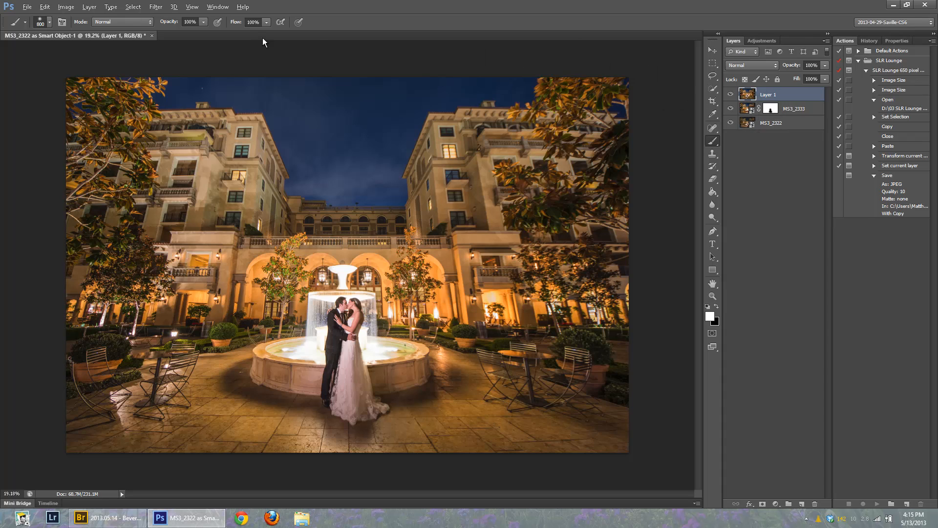
Step: Apply a Perspective transform to the merged layer, spreading its upper corners outward to straighten the converging buildings
click(44, 7)
mouse_move(67, 198)
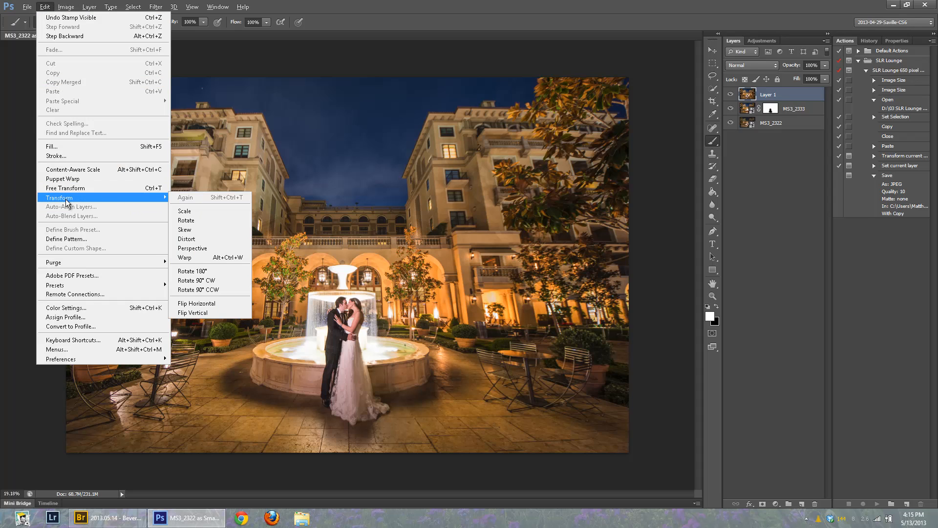
click(197, 250)
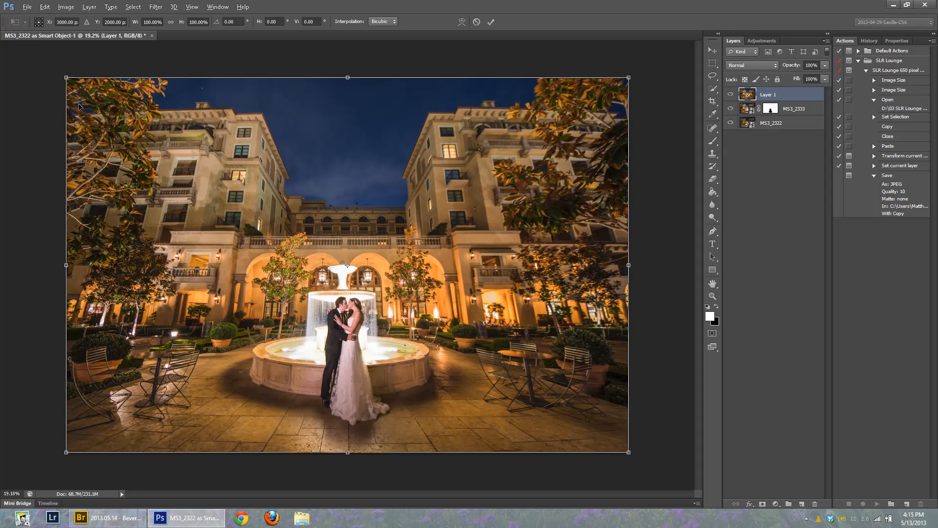
drag(67, 82, 23, 113)
scroll(614, 152, down, 3)
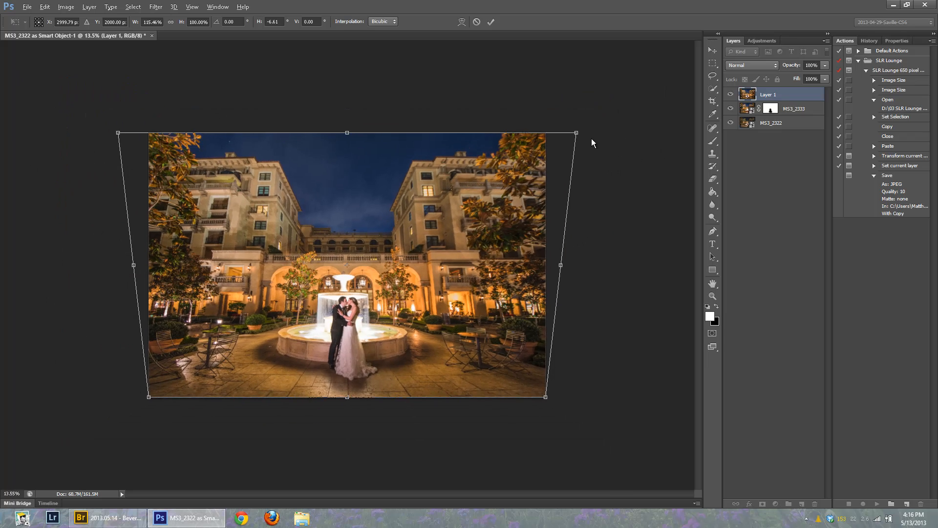
drag(578, 135, 595, 123)
key(b)
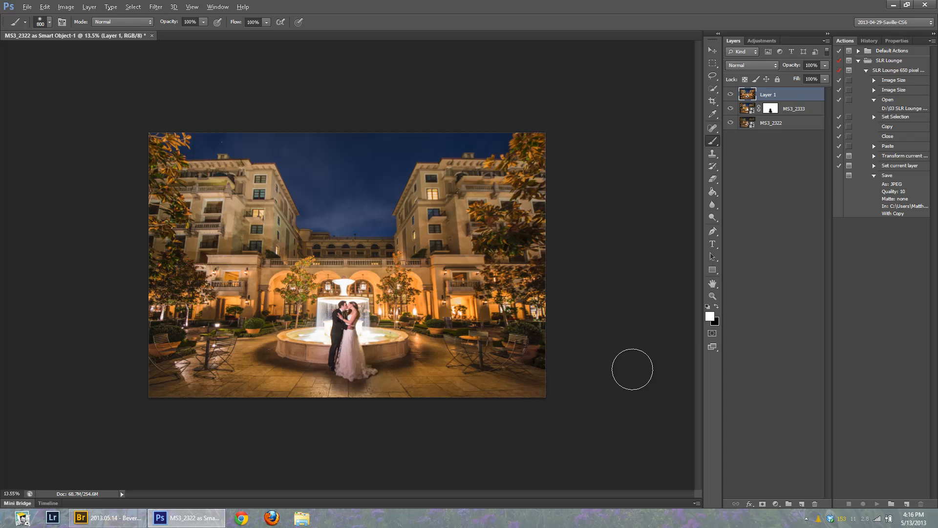
Step: Compare the composite before and after by toggling the visibility of Layer 1 and the MS3_2333 layer
click(730, 94)
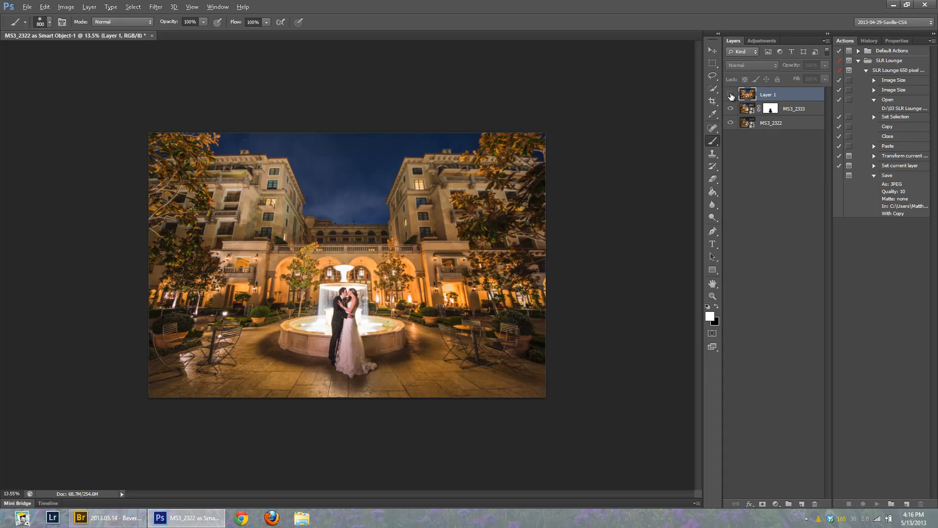
click(731, 96)
click(731, 96)
click(731, 109)
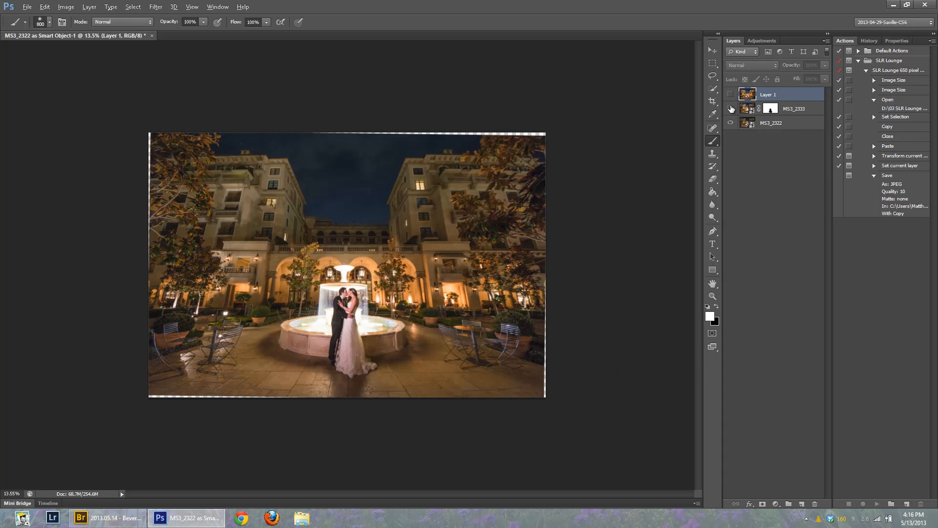
click(732, 108)
click(731, 108)
click(732, 109)
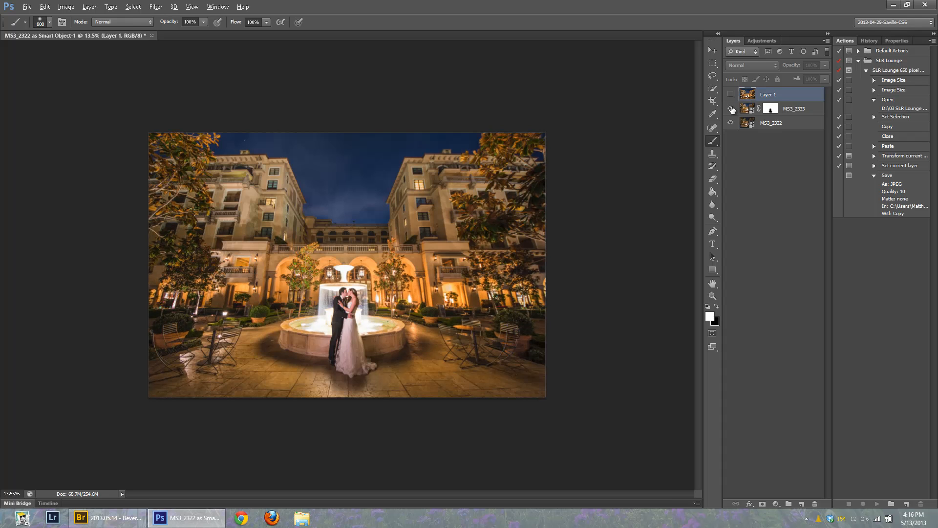
click(731, 109)
click(732, 109)
click(732, 94)
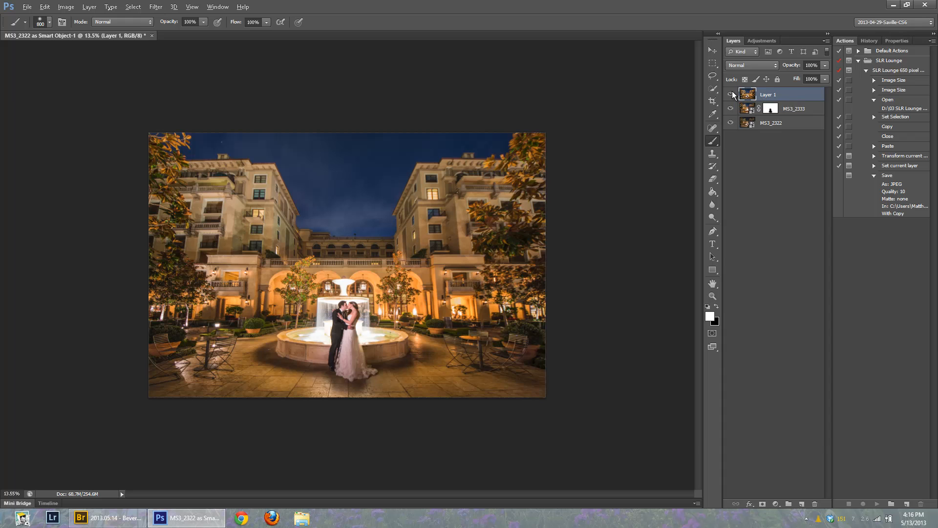
Step: Save the layered composite as MS3_2322 as Smart Object-1.psd and hide the interface panels around the image
key(ctrl+s)
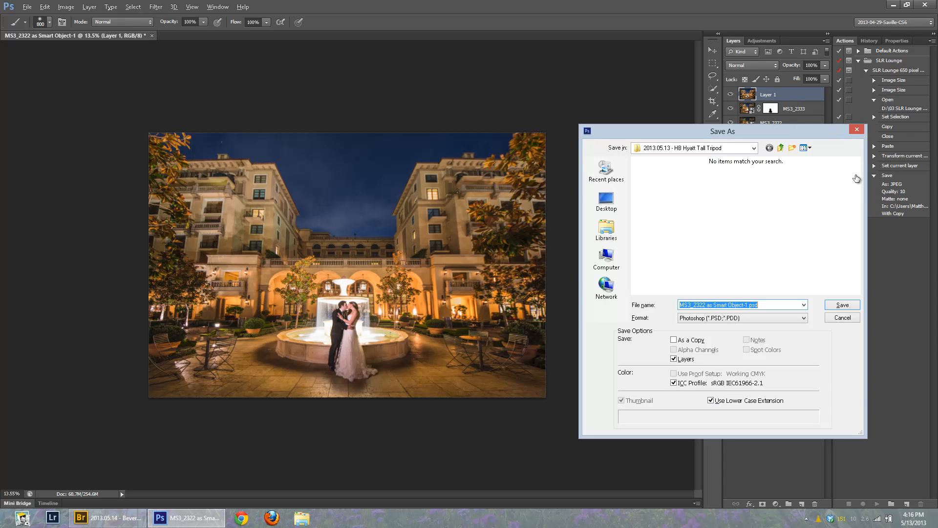
key(Return)
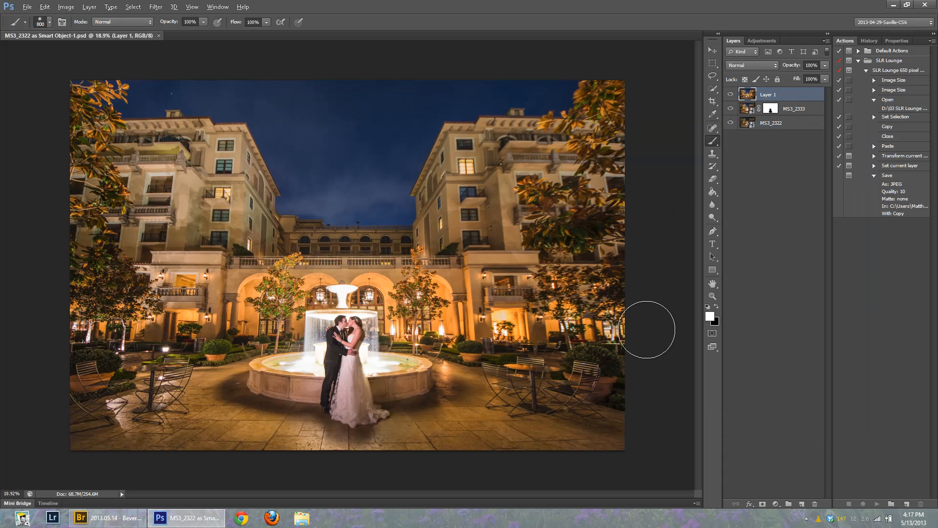
key(Tab)
scroll(646, 330, up, 2)
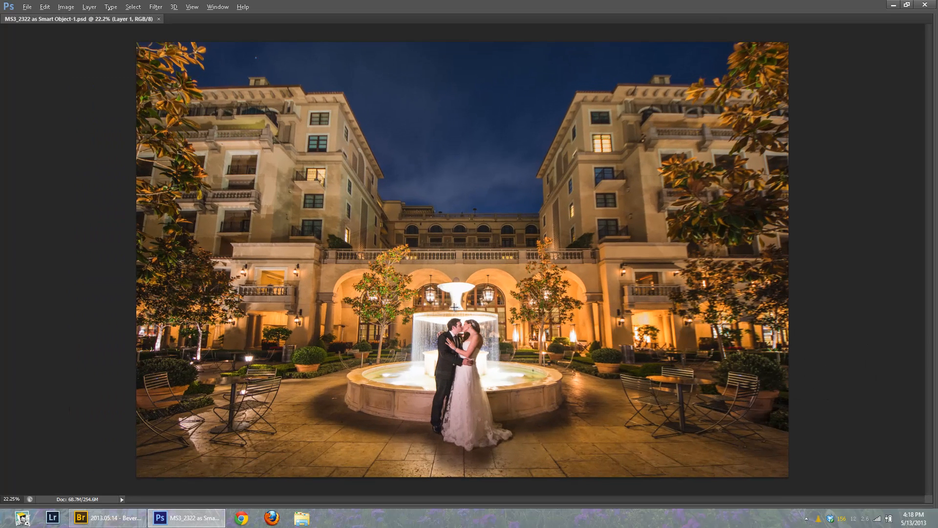
Step: Select a rectangle about 1.86 by 1.95 in over the bride's upper body and warp it slightly inward to slim her back
drag(454, 303, 514, 366)
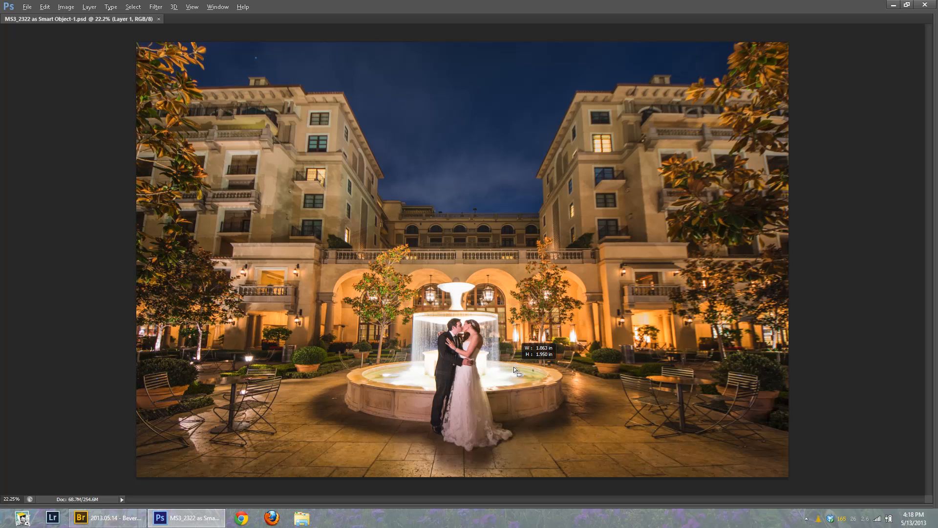
key(ctrl+t)
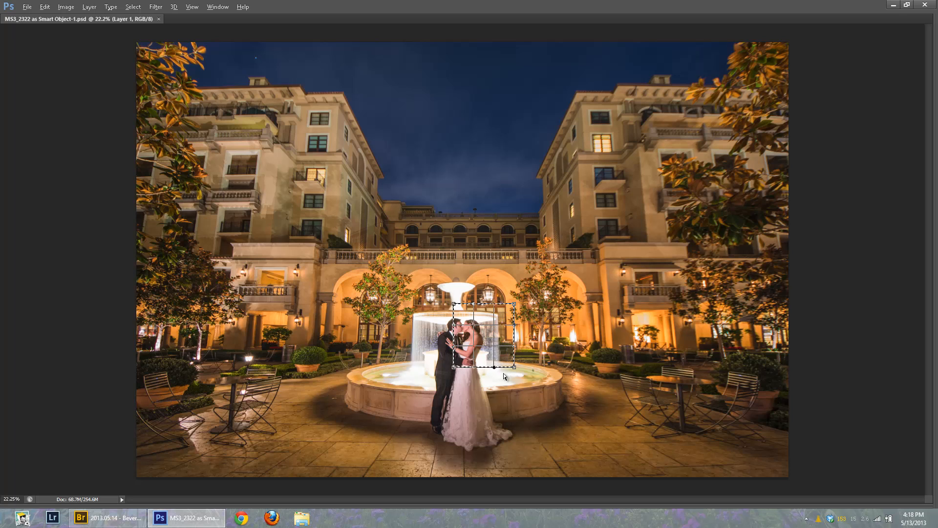
drag(484, 341, 481, 341)
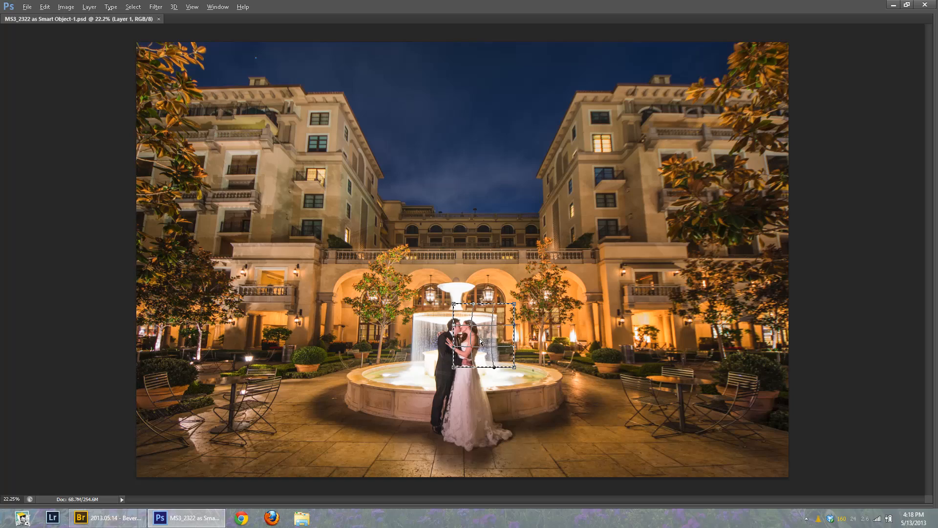
scroll(481, 341, up, 6)
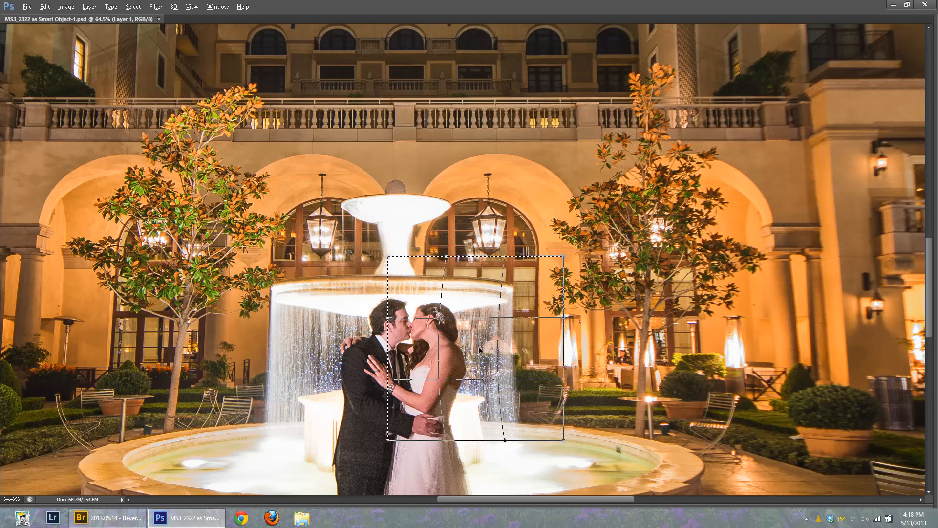
key(Return)
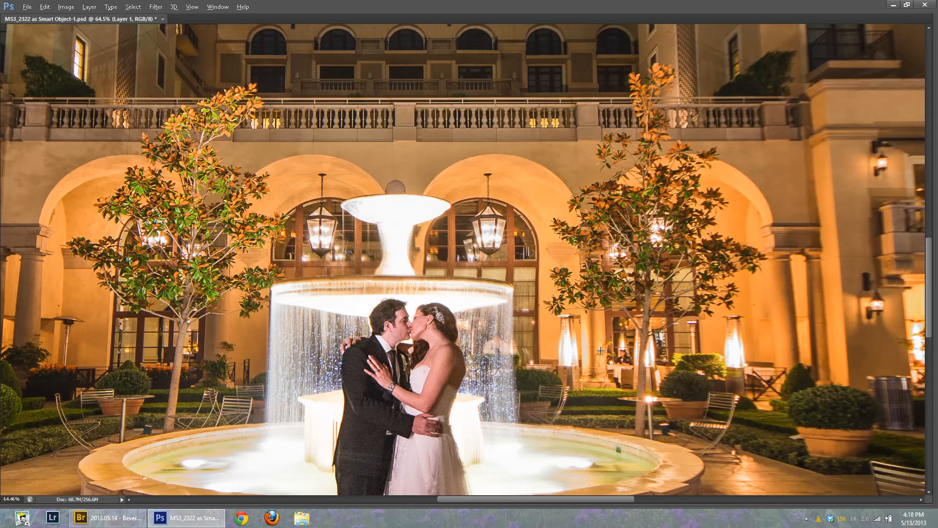
Step: Enlarge the brush and paint over the fountain's edge and background beside the bride to restore what the warp distorted
key(bracketright)
key(bracketright)
key(bracketright)
key(bracketright)
key(bracketright)
key(bracketright)
key(bracketright)
key(bracketright)
key(bracketright)
key(bracketright)
key(bracketright)
key(bracketright)
mouse_move(510, 315)
mouse_down()
mouse_move(515, 417)
mouse_move(542, 314)
mouse_move(553, 381)
mouse_move(545, 305)
mouse_up()
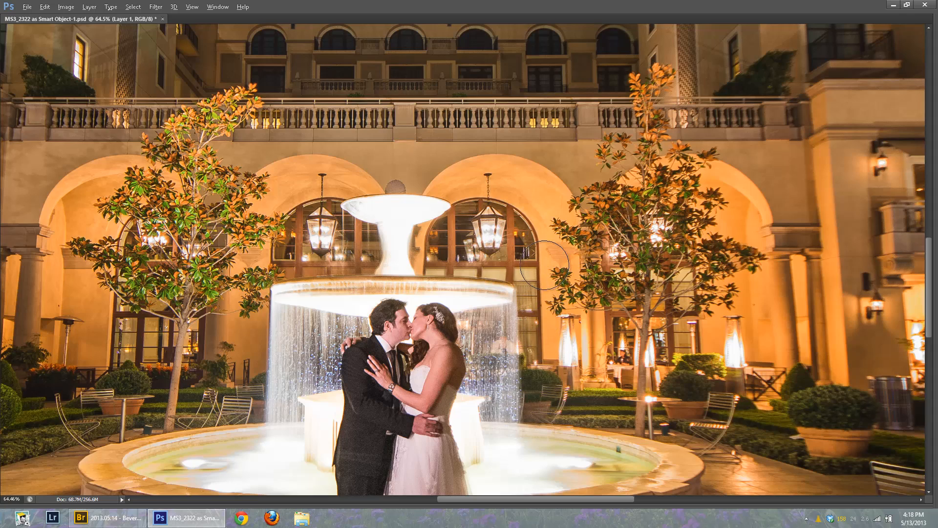
scroll(545, 408, down, 6)
scroll(546, 408, down, 1)
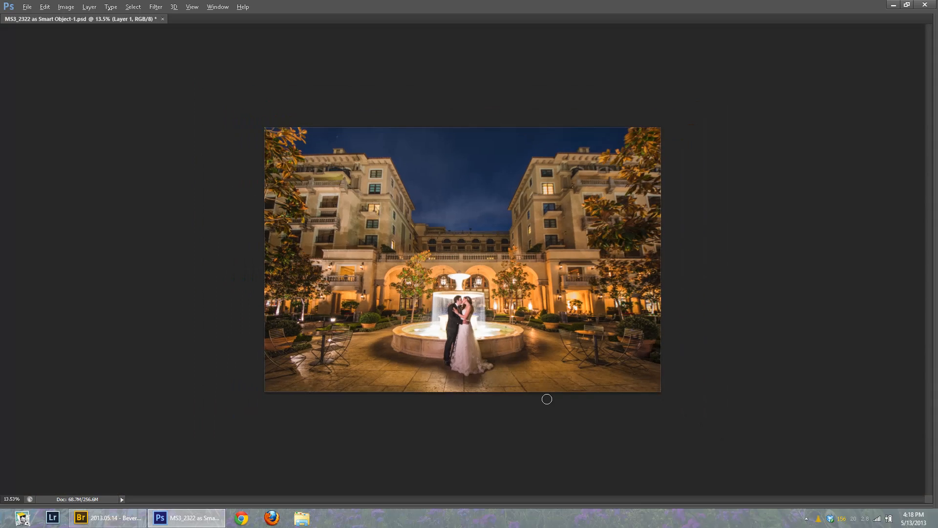
scroll(547, 399, up, 2)
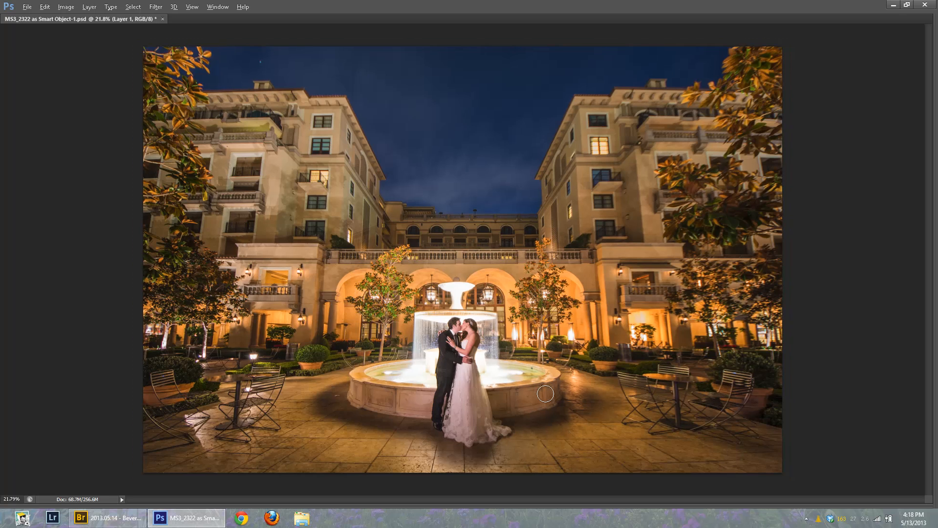